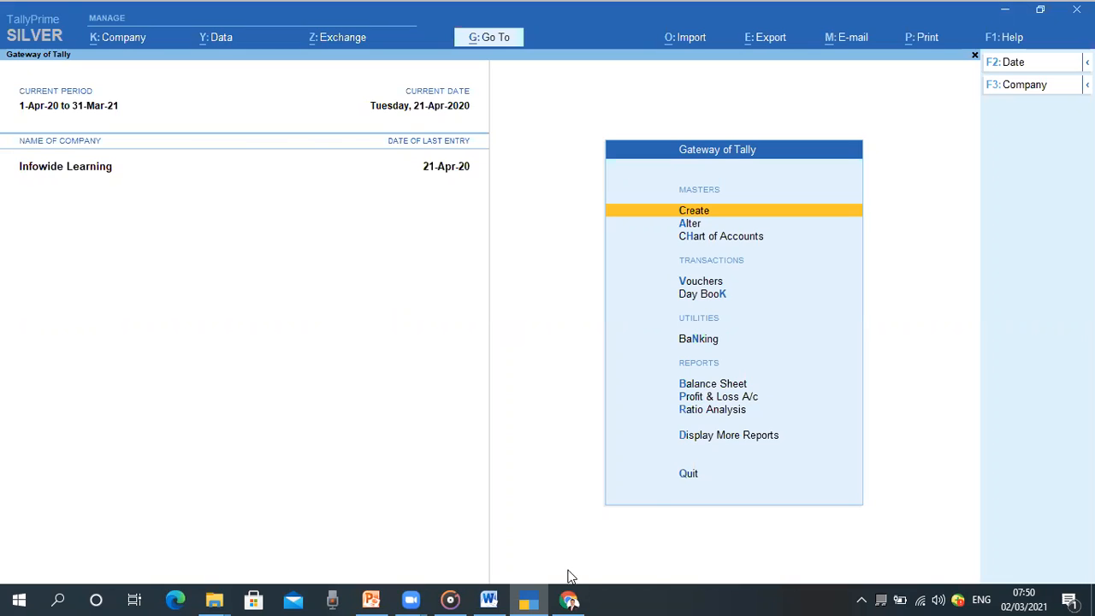
Open the list of Groups from the Chart of Accounts.
mouse_move(574, 599)
key(Down)
key(Down)
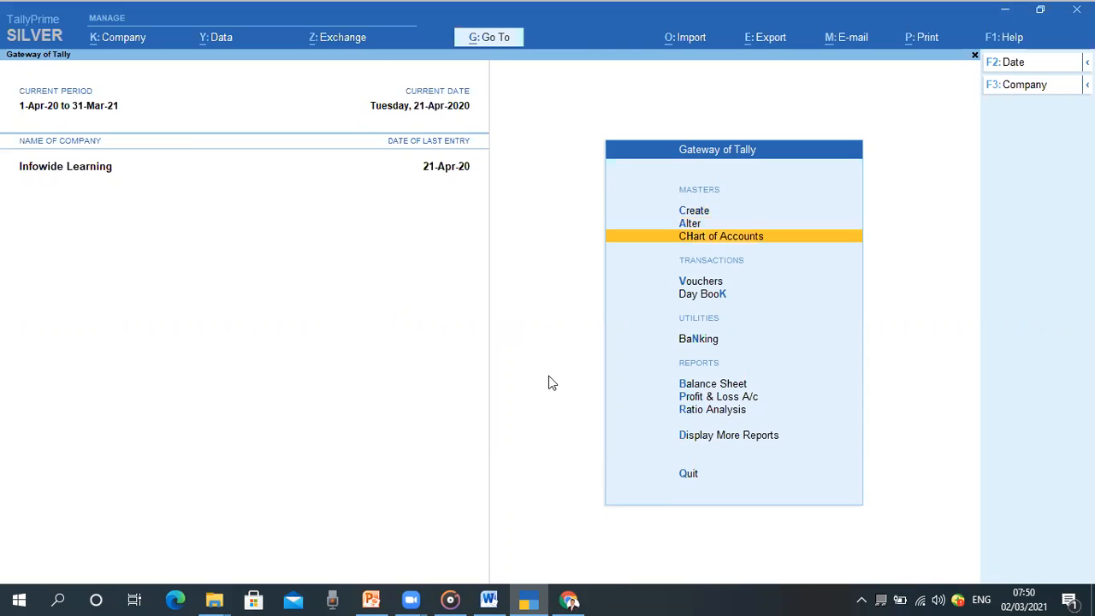
key(Return)
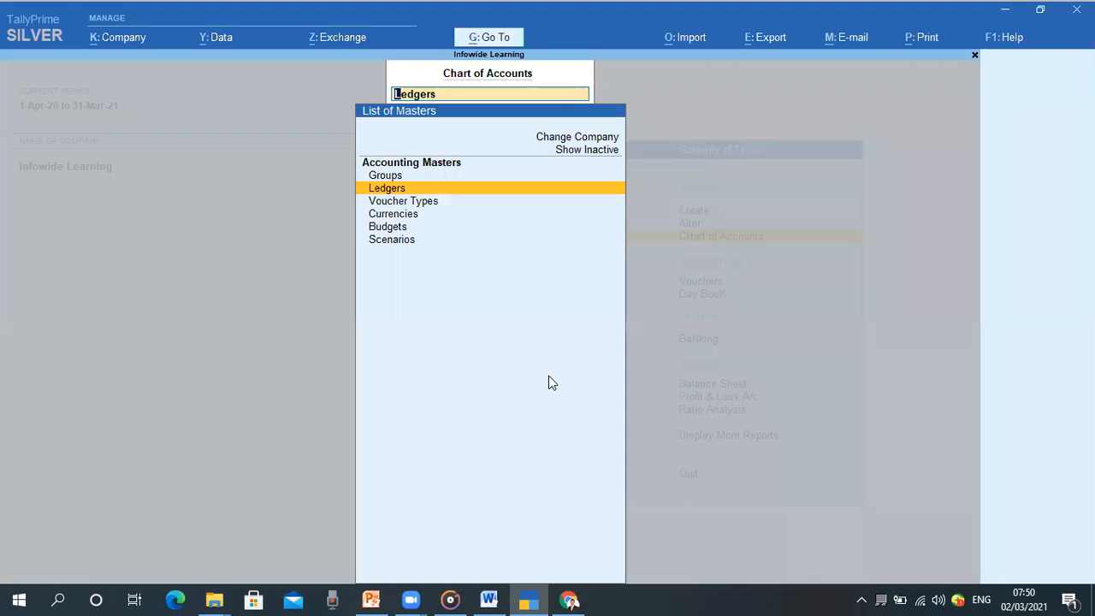
key(Up)
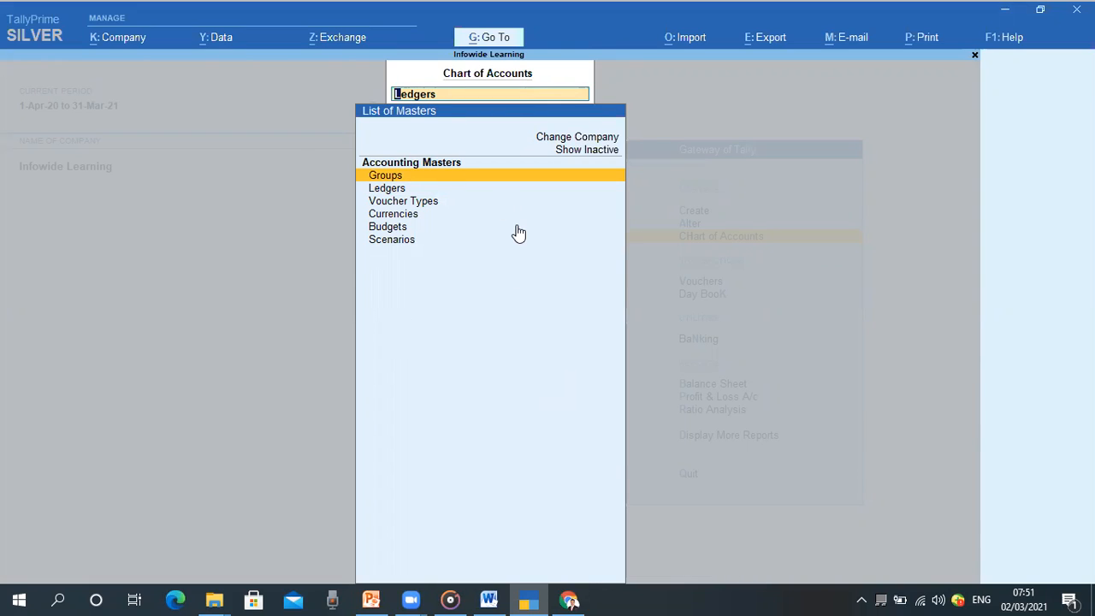
key(Down)
key(Up)
key(Return)
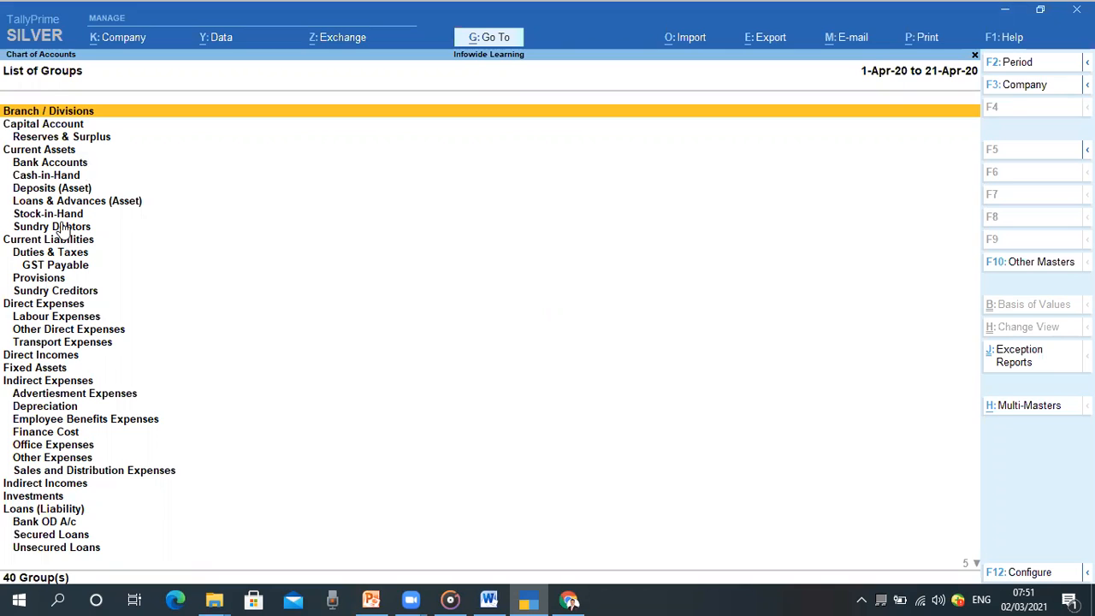
Examine the main groups and their subgroups in the List of Groups.
key(Down)
key(Down)
key(Down)
key(Down)
key(Down)
key(Down)
key(Down)
key(Down)
key(Down)
key(Down)
key(Down)
key(Down)
key(Down)
key(Down)
key(Down)
key(Down)
key(Down)
key(Down)
key(Down)
key(Down)
key(Down)
key(Down)
key(Down)
key(Down)
key(Down)
key(Down)
key(Down)
key(Down)
key(Down)
key(Up)
key(Up)
key(Up)
key(Up)
key(Up)
key(Up)
key(Up)
key(Up)
key(Up)
key(Up)
key(Up)
key(Up)
key(Up)
key(Up)
key(Up)
key(Up)
key(Up)
key(Up)
key(Up)
key(Up)
key(Up)
Open the Multi Create form for entering several groups at once.
key(alt+h)
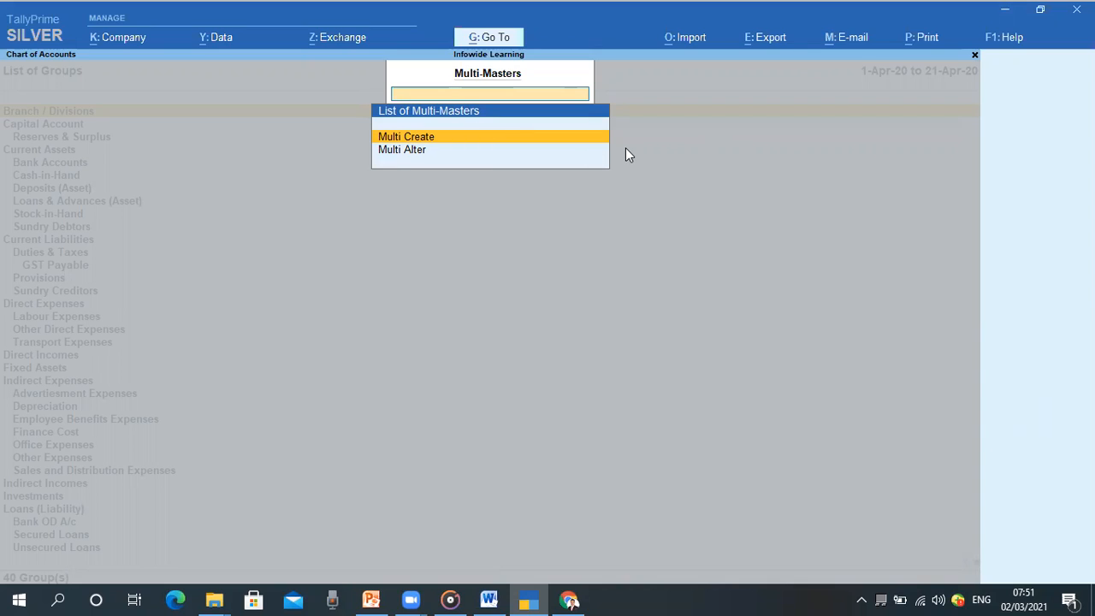
key(Down)
key(Up)
key(Down)
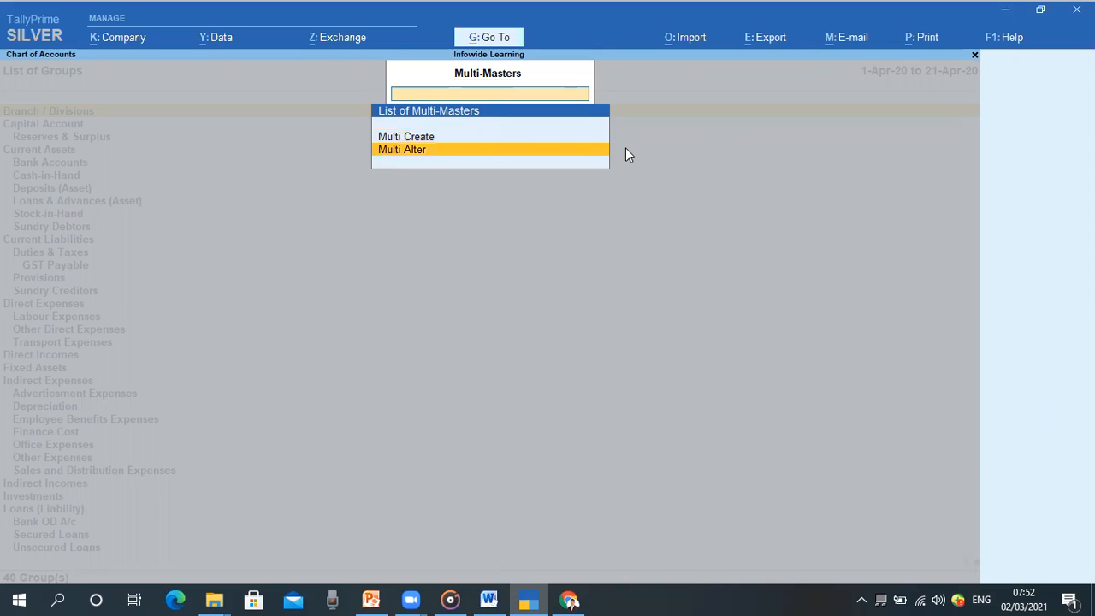
key(Up)
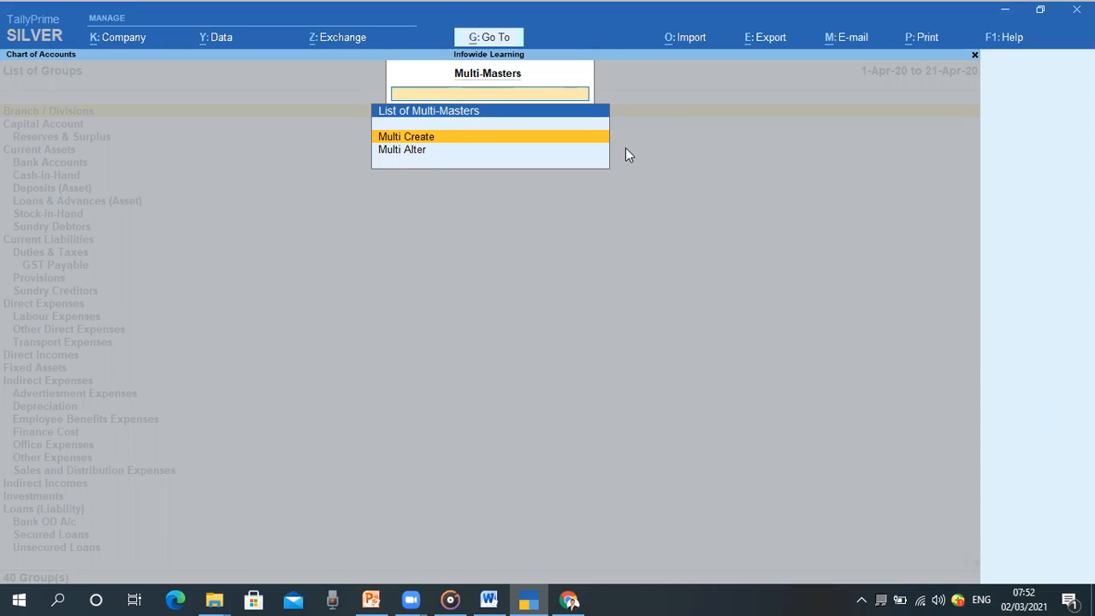
key(Return)
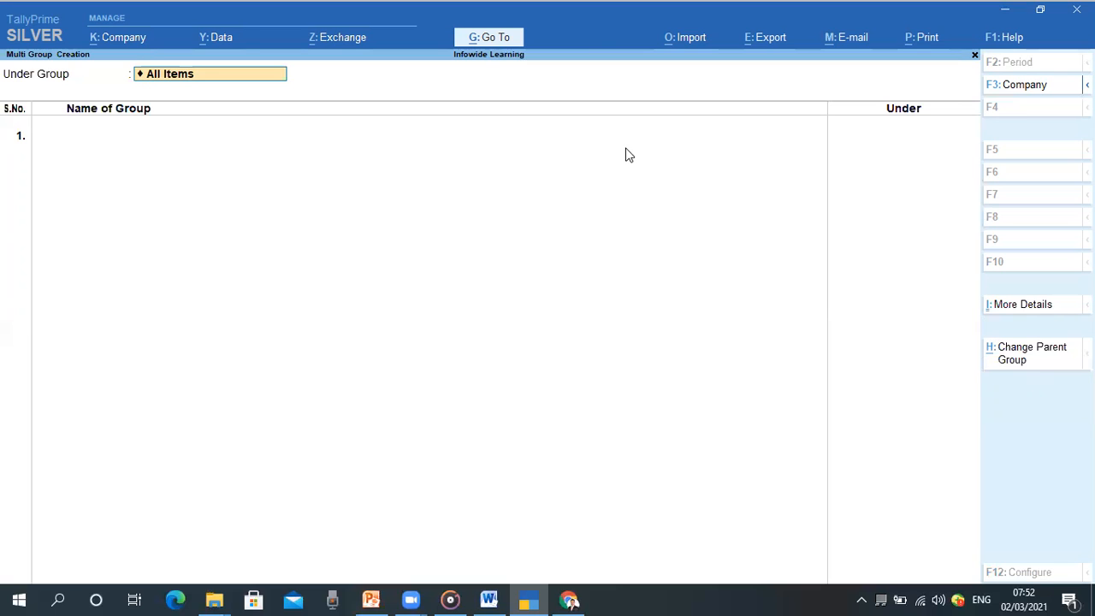
Set Indirect Expenses as the parent group and add Travelling Expenses as the first new group.
text(Ind)
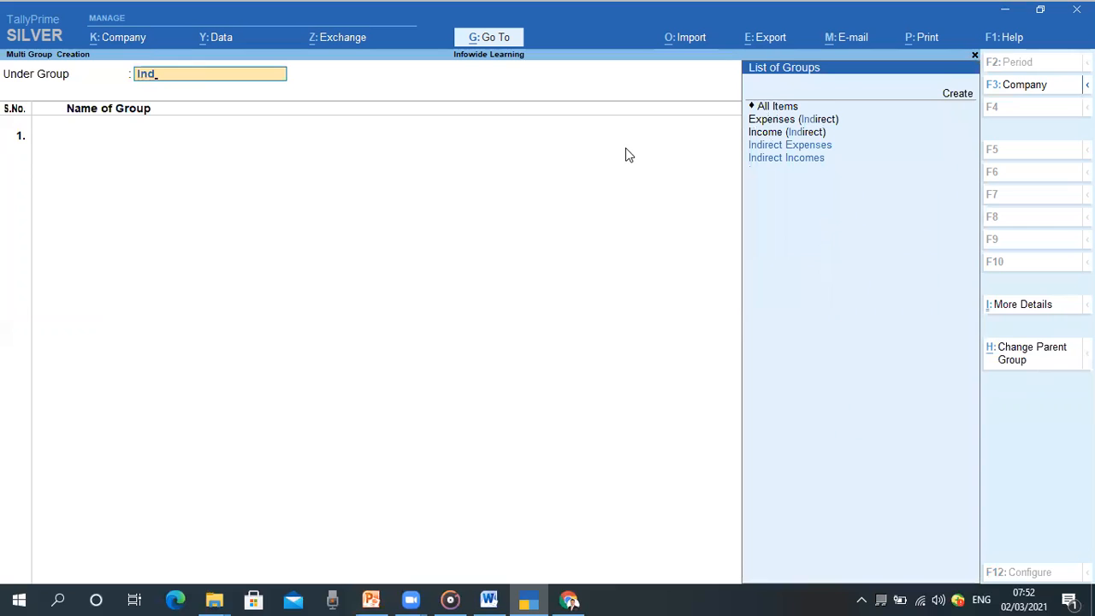
key(Down)
key(Up)
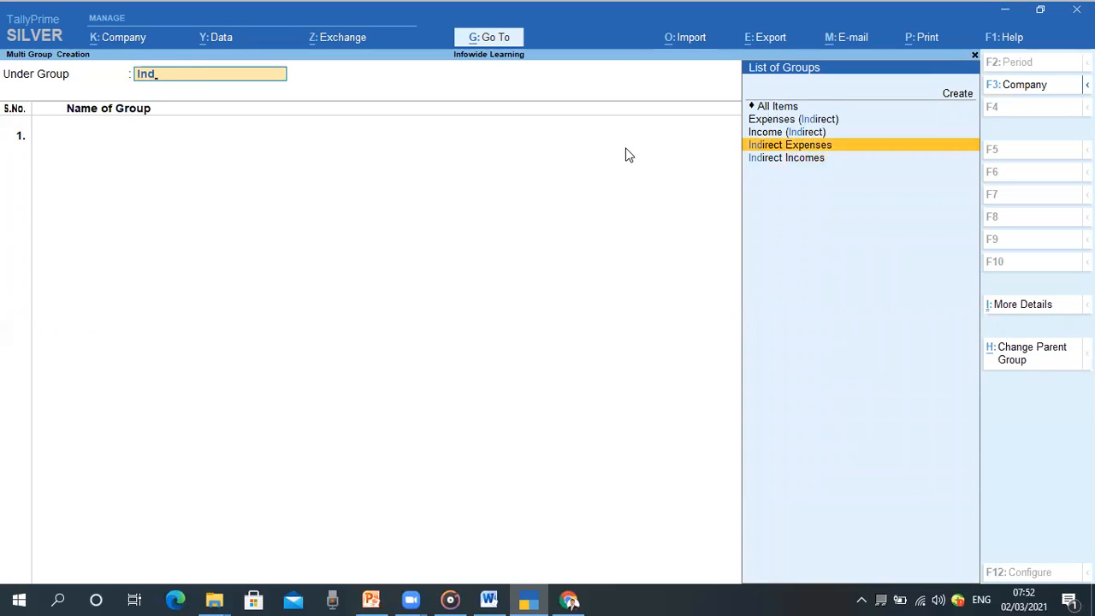
key(Return)
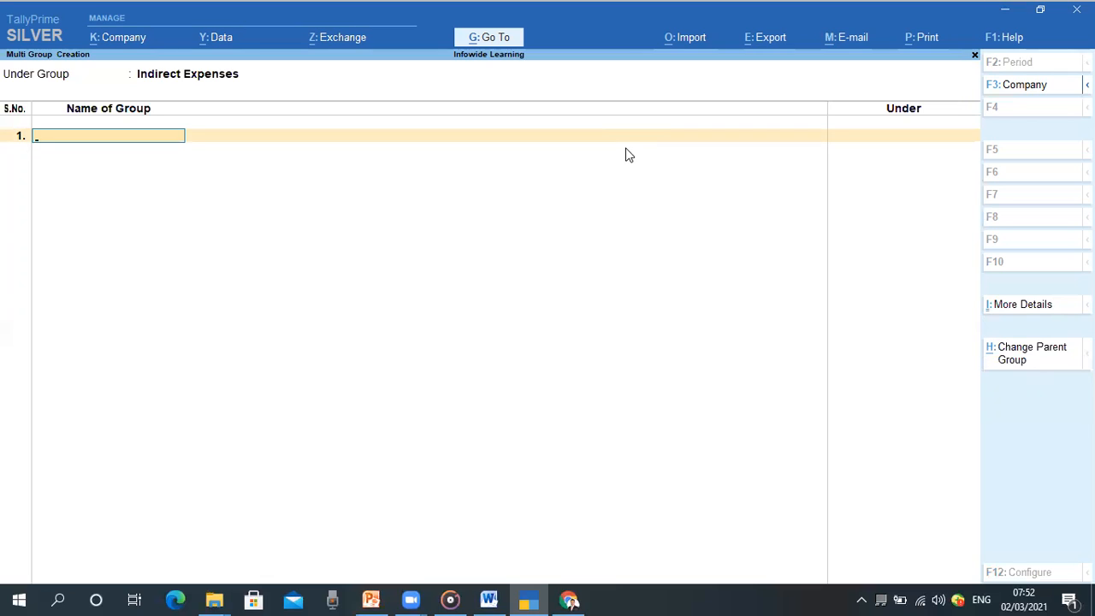
text(Travelling Expenses)
key(Return)
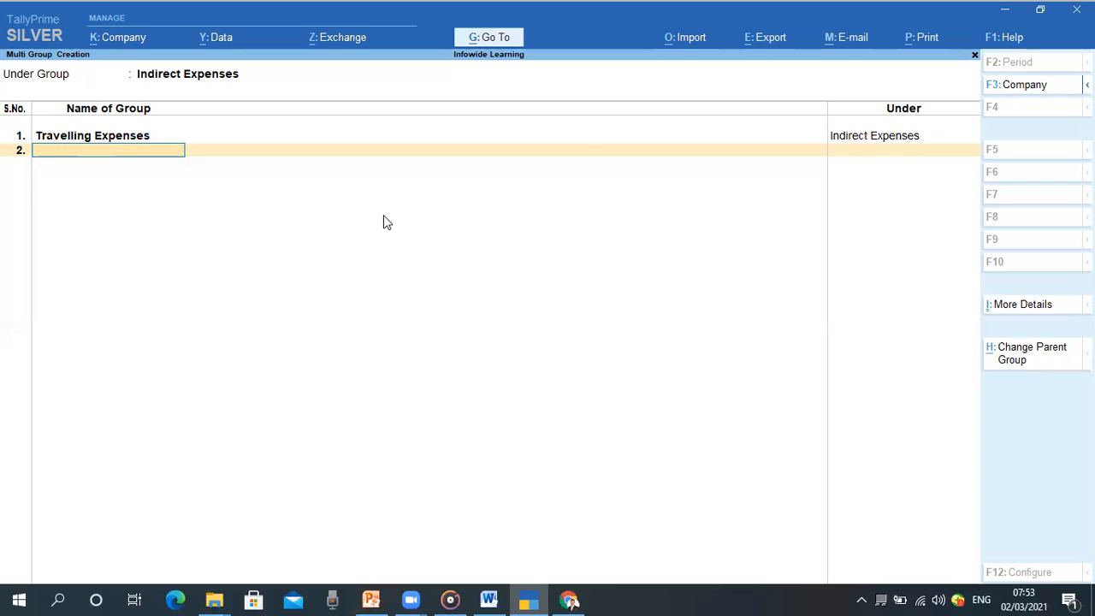
Try to add Other Expenses as the second group under Indirect Expenses.
text(Other Expenses)
key(Return)
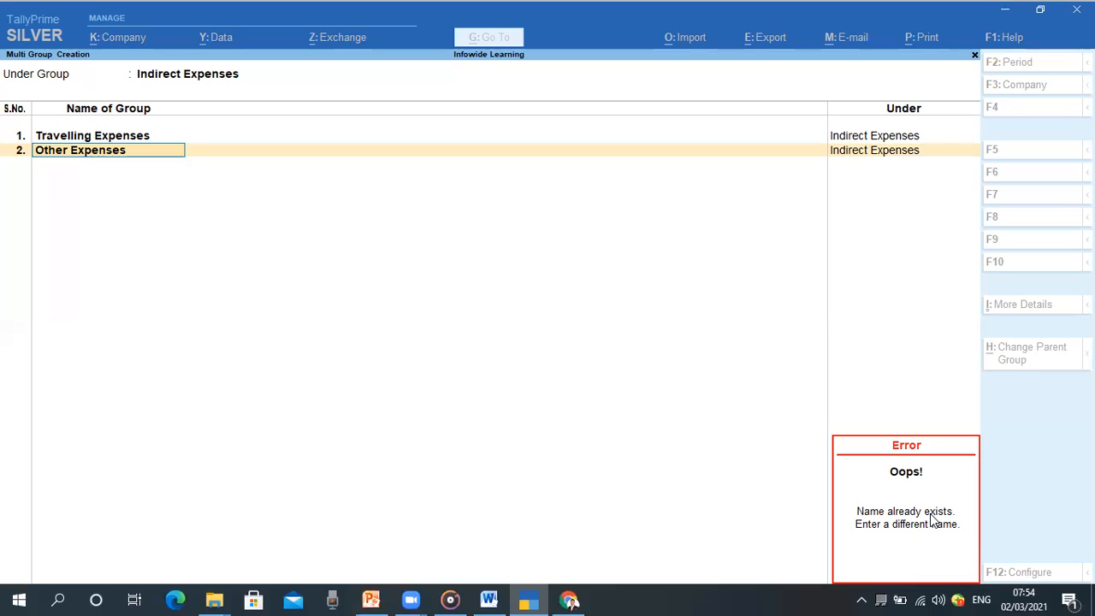
key(Escape)
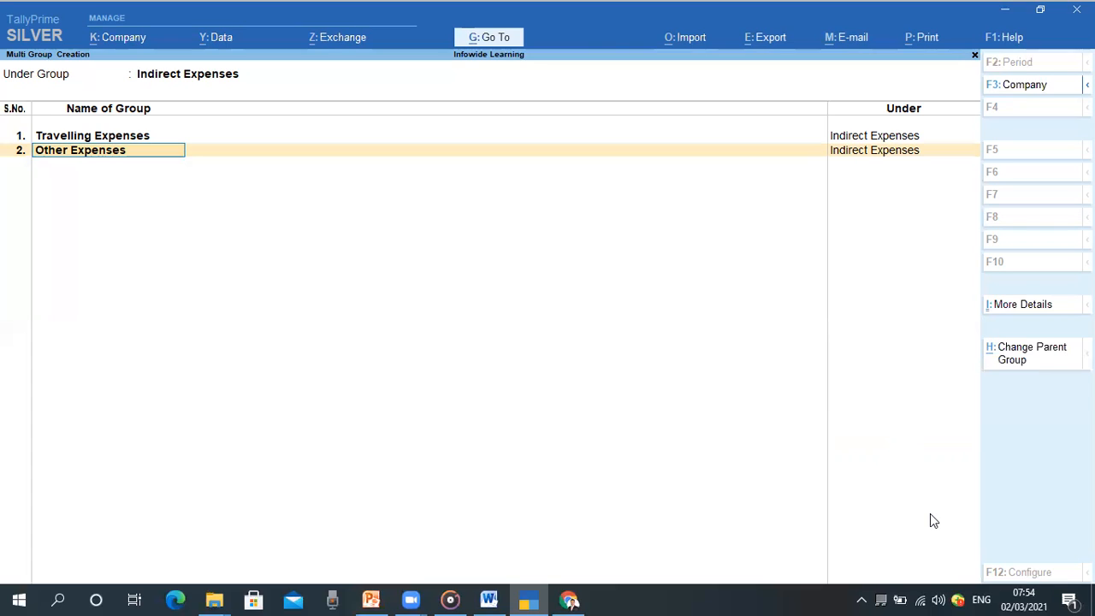
Enter Traning Expenses as the second group name and save the new groups.
text(Tra)
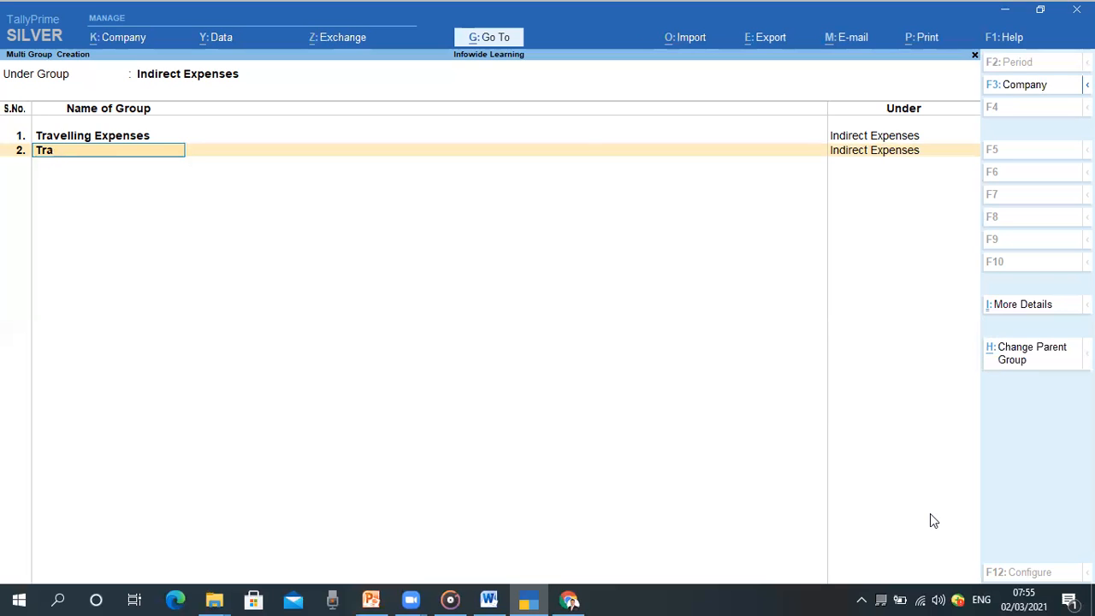
text(ning Expenses)
key(Return)
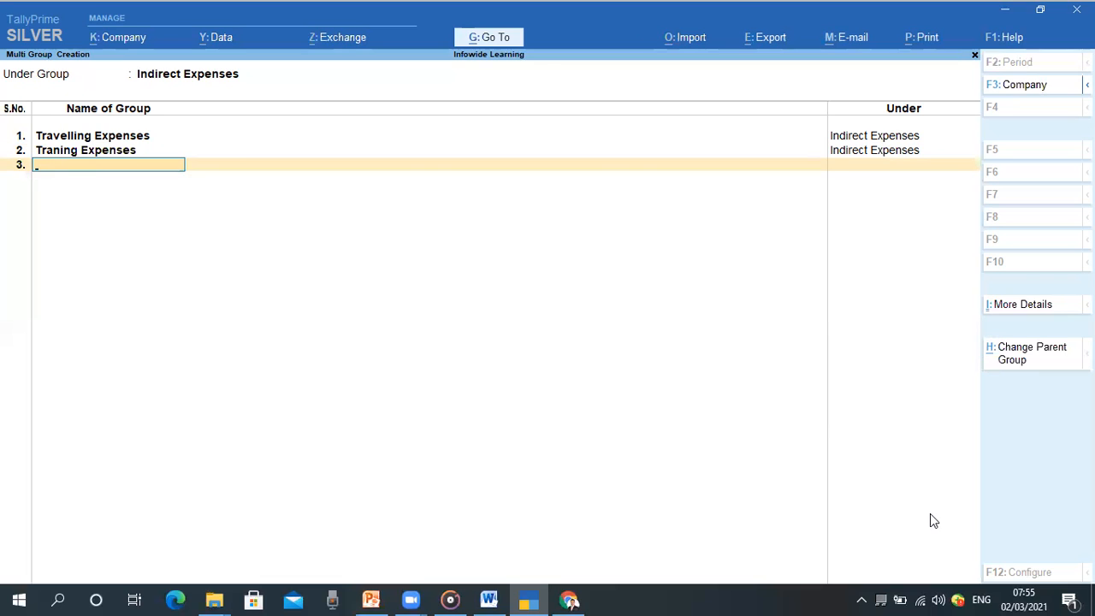
key(Return)
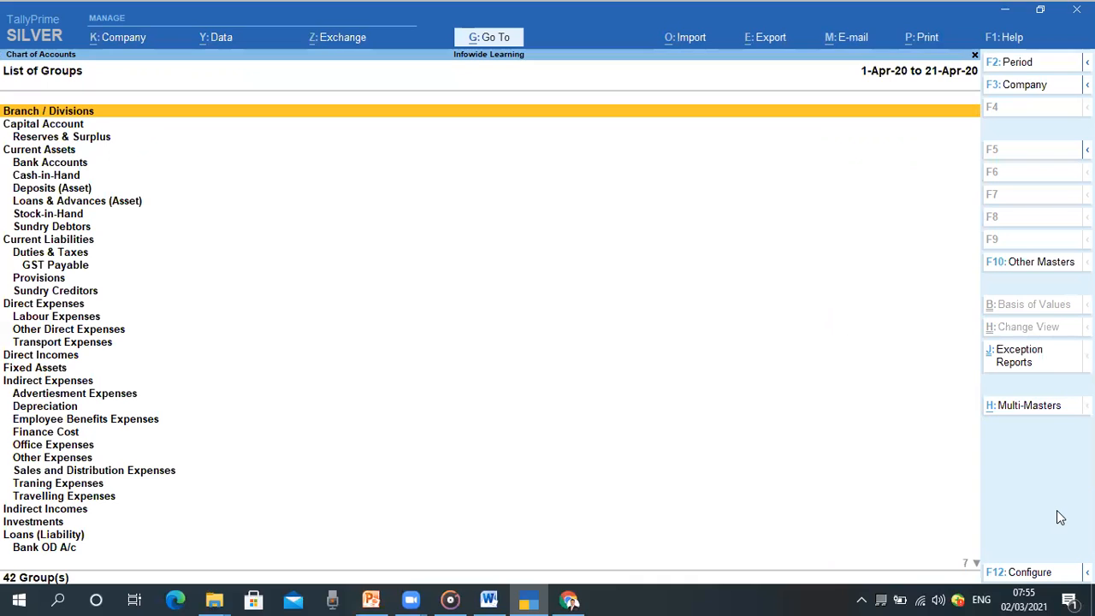
Check the List of Groups for the Traning Expenses and Travelling Expenses groups under Indirect Expenses.
key(Down)
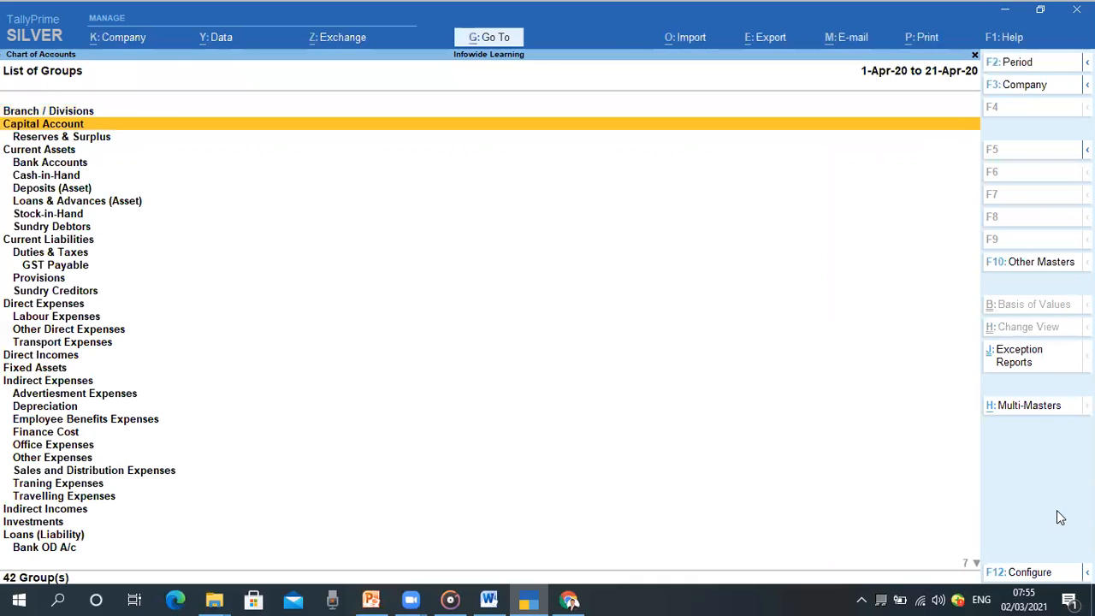
key(Down)
key(Down)
key(Down)
key(Down)
key(Down)
key(Down)
key(Down)
key(Down)
key(Down)
key(Down)
key(Down)
key(Down)
key(Down)
key(Down)
key(Down)
key(Down)
key(Down)
key(Down)
key(Down)
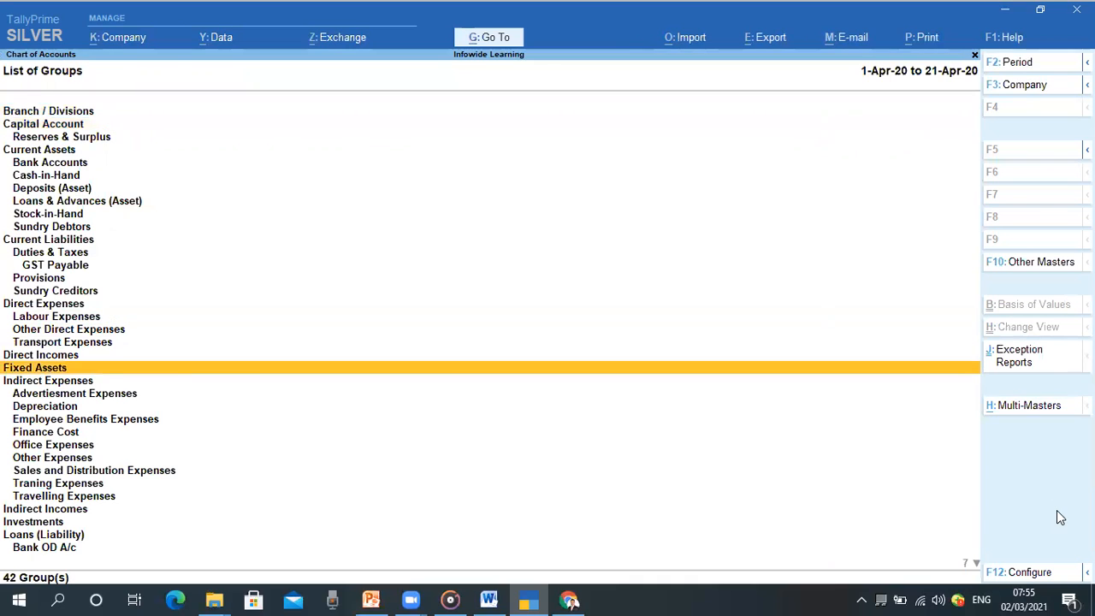
key(Down)
key(Down)
key(Down)
key(Down)
key(Down)
key(Down)
key(Down)
key(Down)
key(Down)
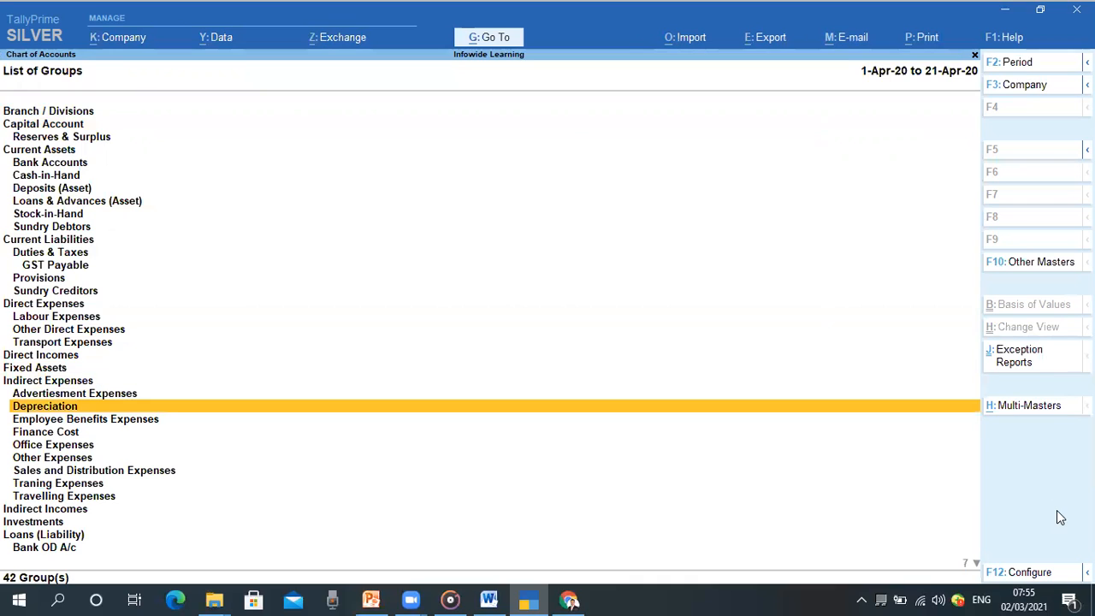
key(Down)
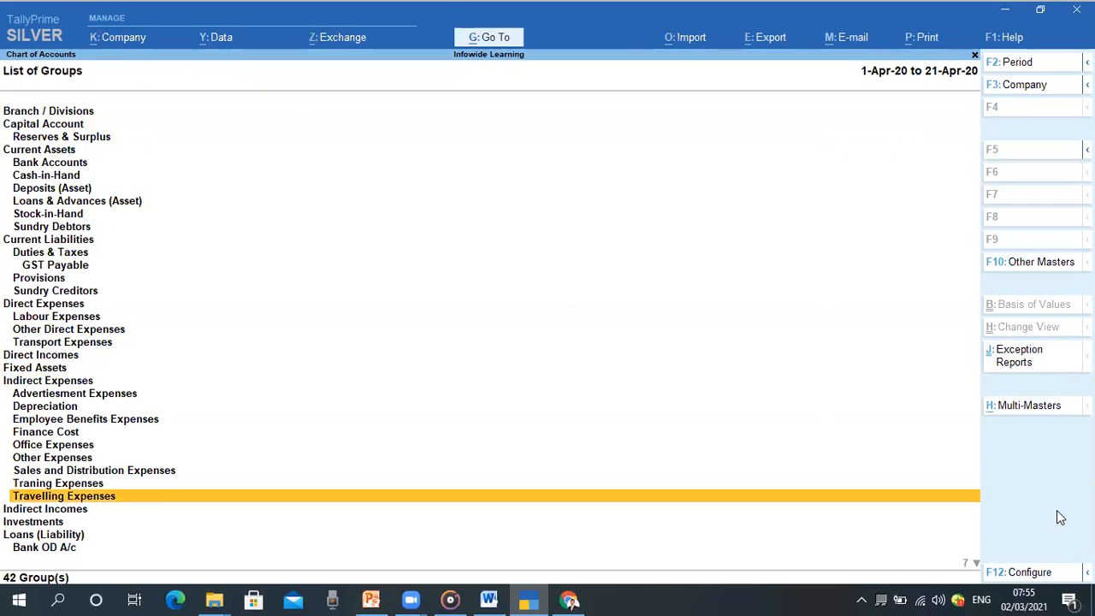
key(Up)
key(Up)
key(Up)
key(Up)
key(Up)
key(Up)
key(Up)
key(Up)
key(Up)
key(Up)
key(Up)
key(Up)
key(Down)
key(Down)
key(Down)
key(Down)
key(Down)
key(Down)
key(Down)
key(Down)
key(Down)
key(Down)
key(Down)
key(Down)
key(Up)
key(Down)
key(Up)
key(Down)
Open Multi Alter for the groups under Indirect Expenses.
click(1029, 410)
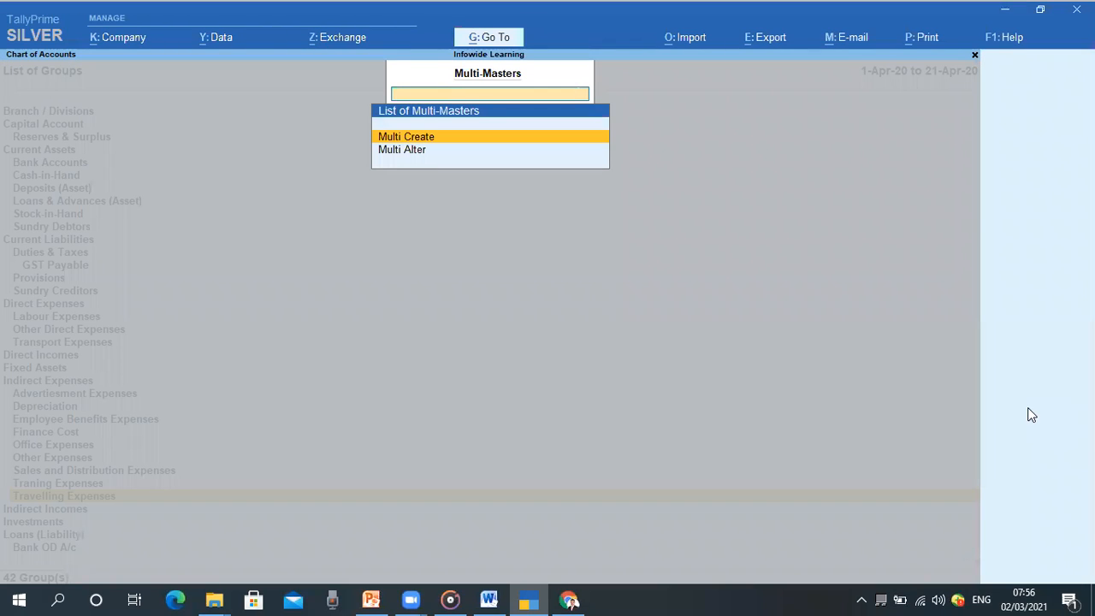
key(Down)
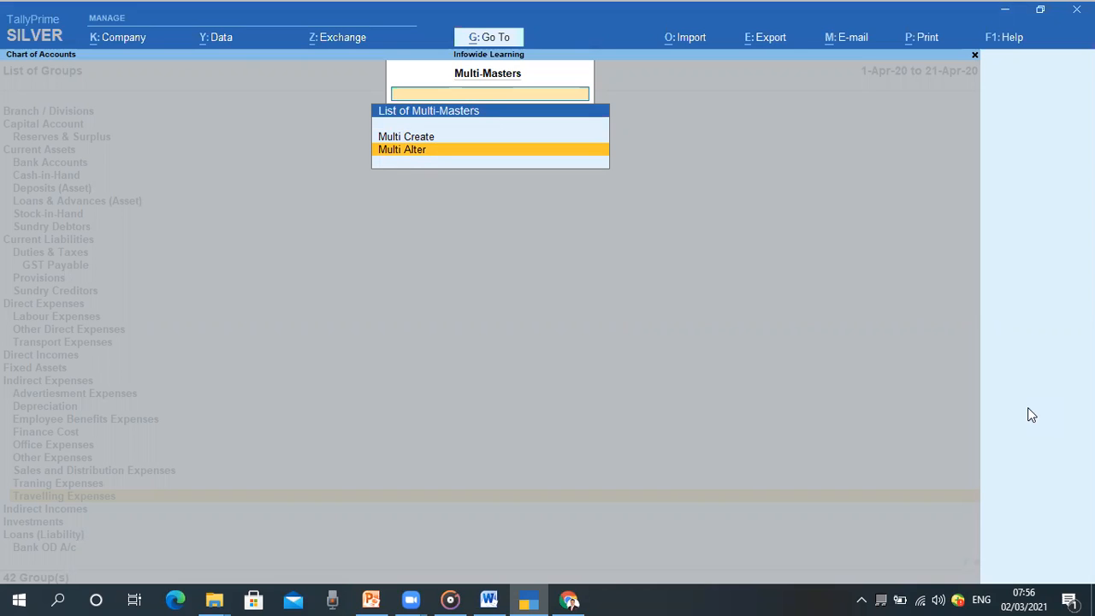
key(Return)
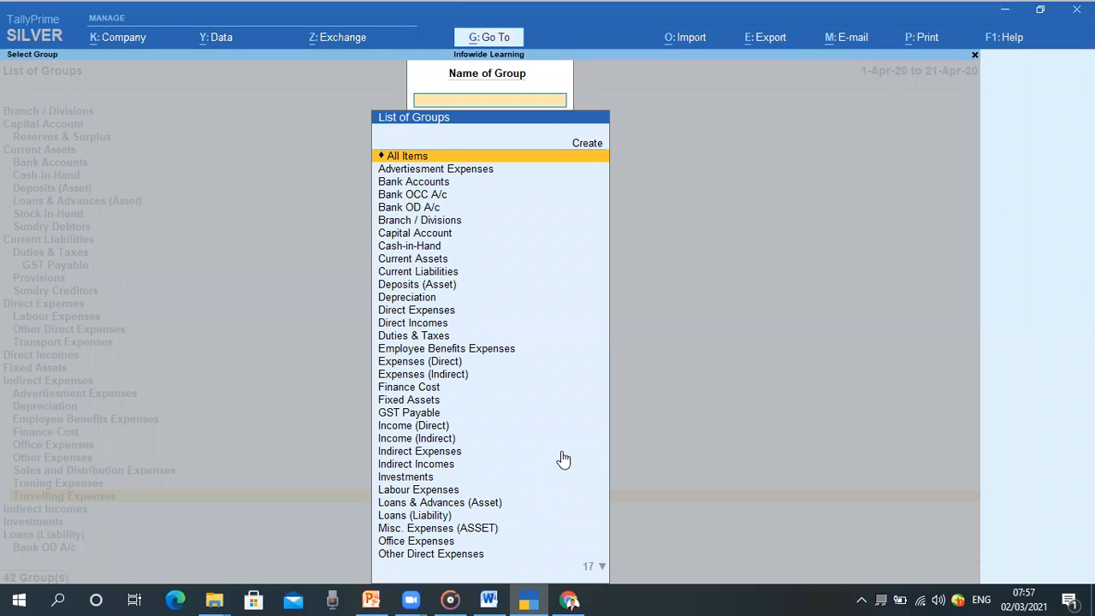
text(Ind)
key(Down)
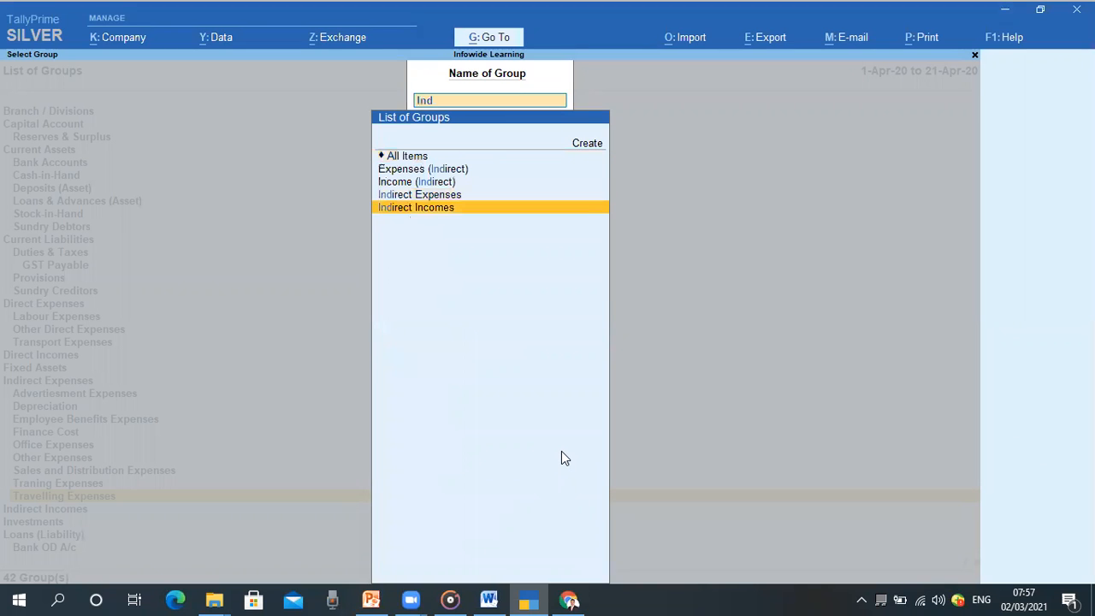
key(Up)
key(Return)
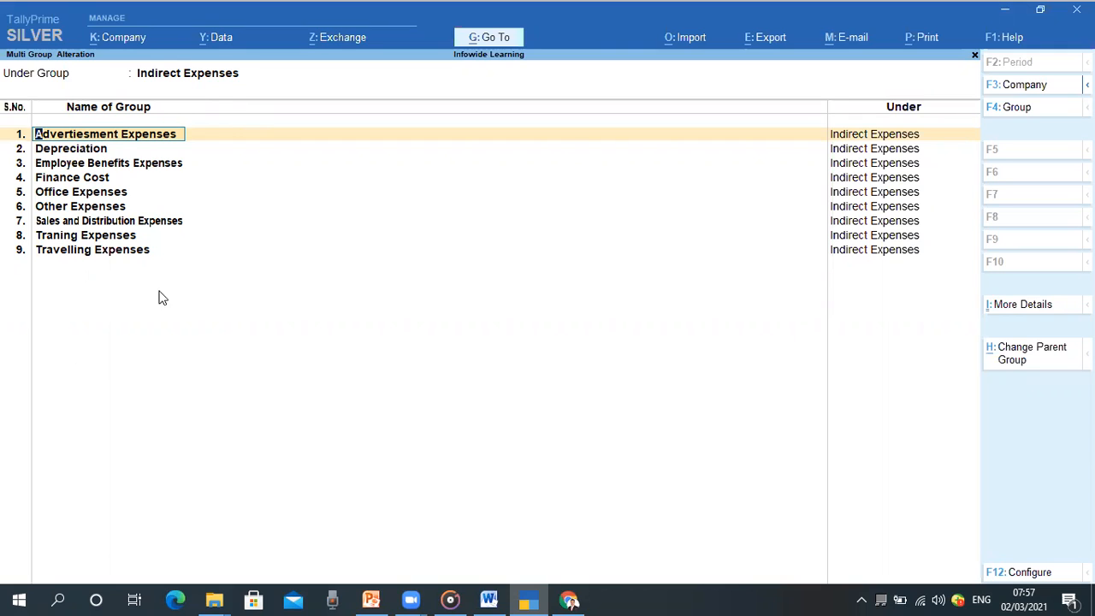
Review the names of the groups listed for alteration under Indirect Expenses.
key(Down)
key(Down)
key(Down)
key(Down)
key(Down)
key(Down)
key(Down)
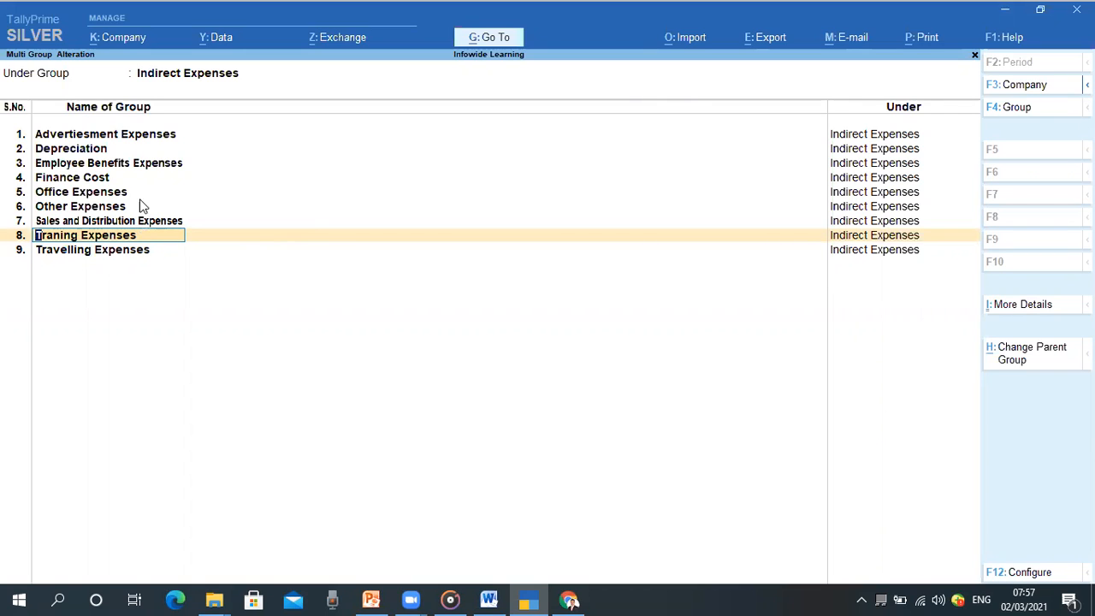
Rename the first group to Advertiesment Exp and keep Indirect Expenses as its parent group.
click(149, 135)
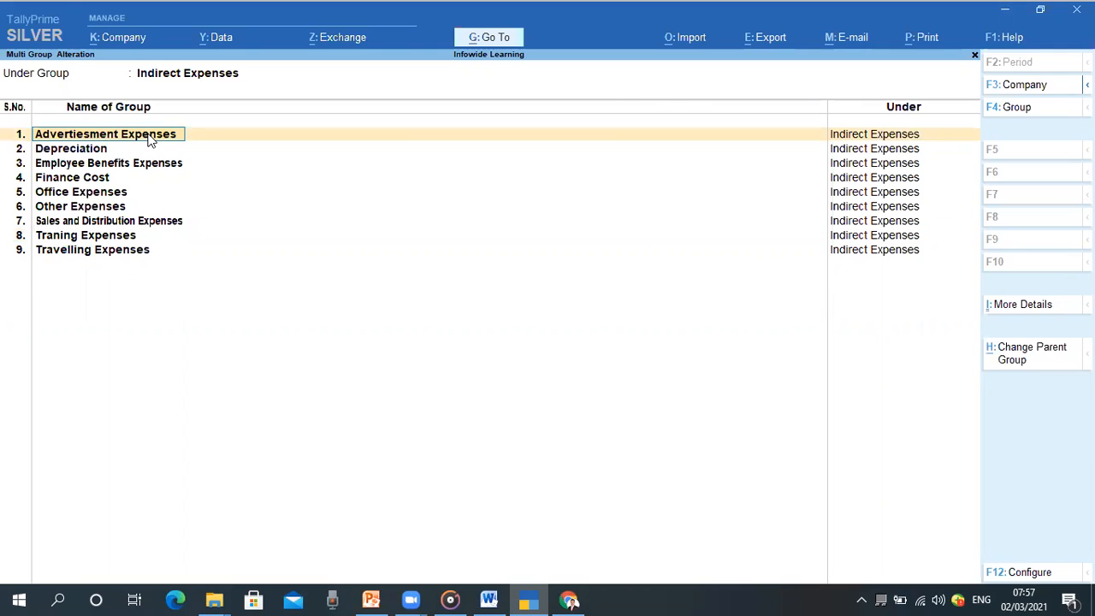
key(BackSpace)
key(BackSpace)
key(BackSpace)
key(BackSpace)
key(BackSpace)
key(Return)
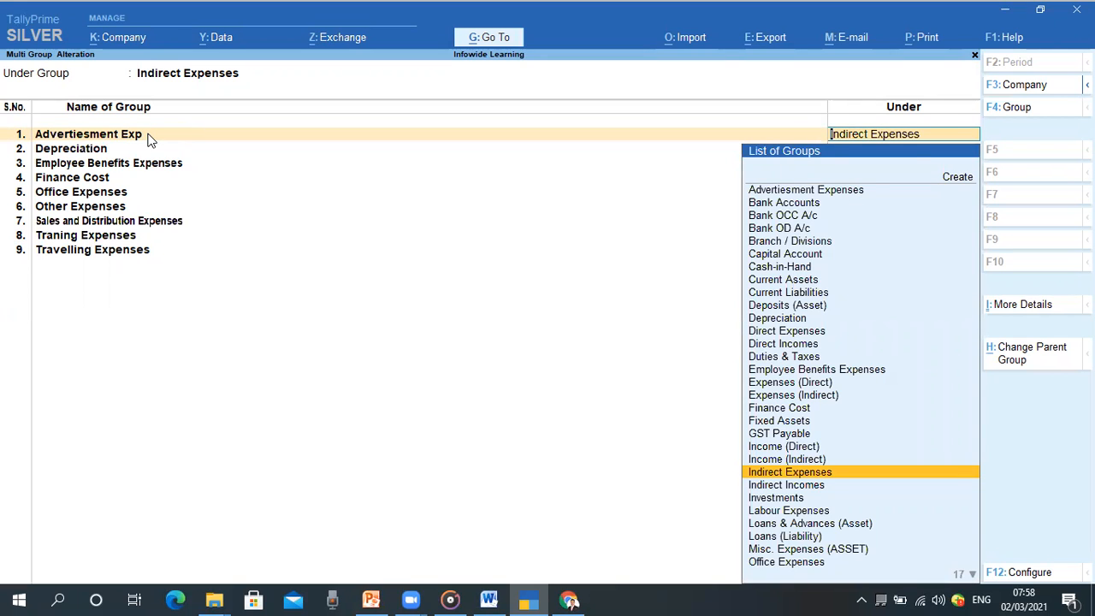
key(Return)
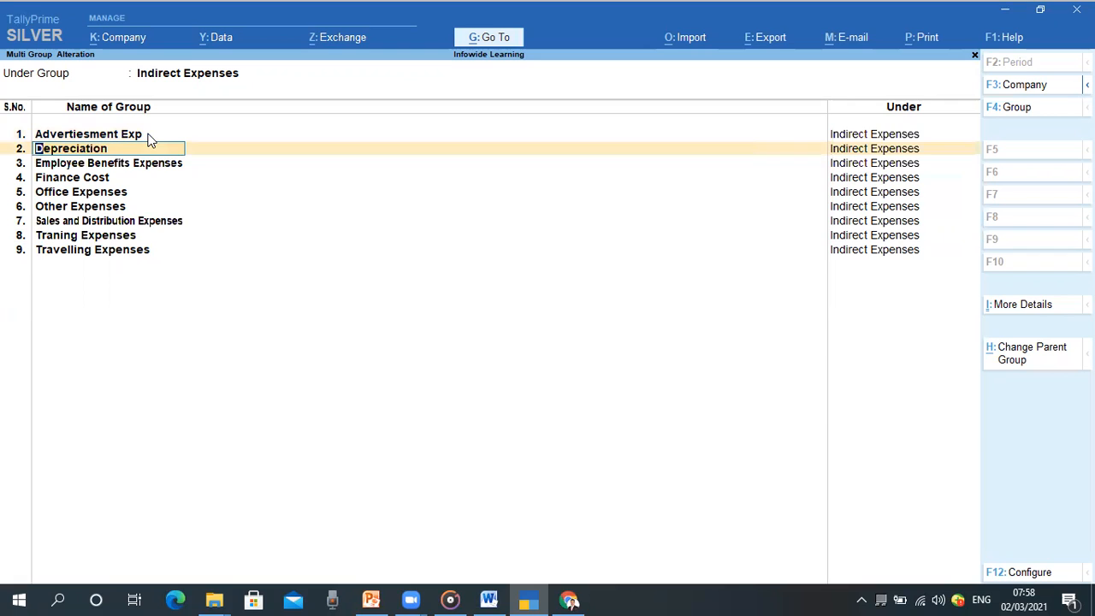
Go back to the Advertiesment Exp group and reselect Indirect Expenses as its parent group.
key(BackSpace)
key(Up)
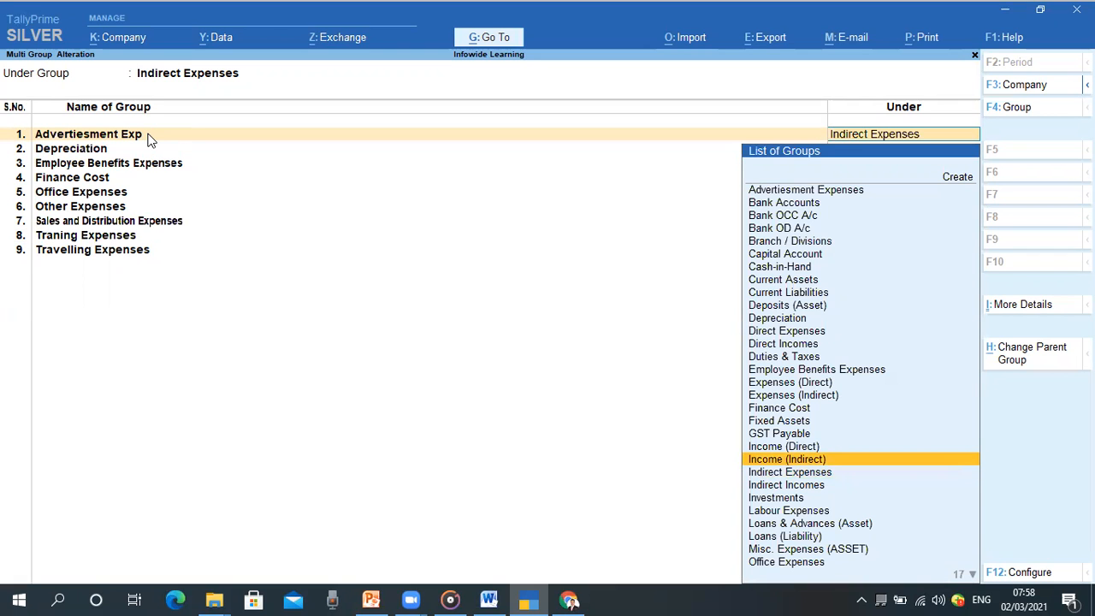
key(Down)
key(Return)
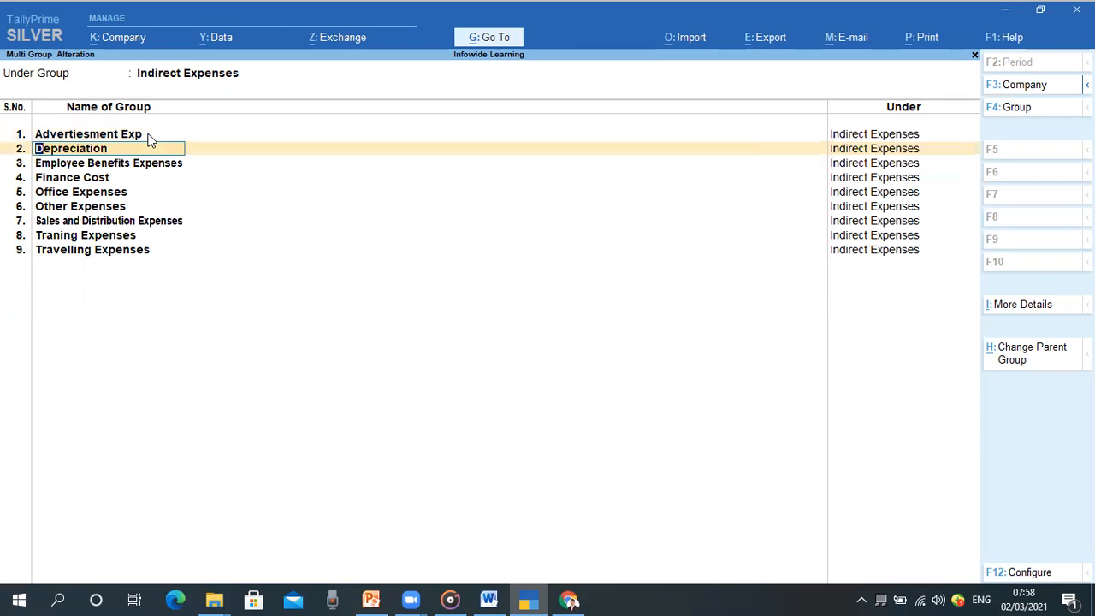
Leave the Depreciation group as it is and rename the third group to Employee Benefits Exp.
key(Return)
key(Return)
key(Return)
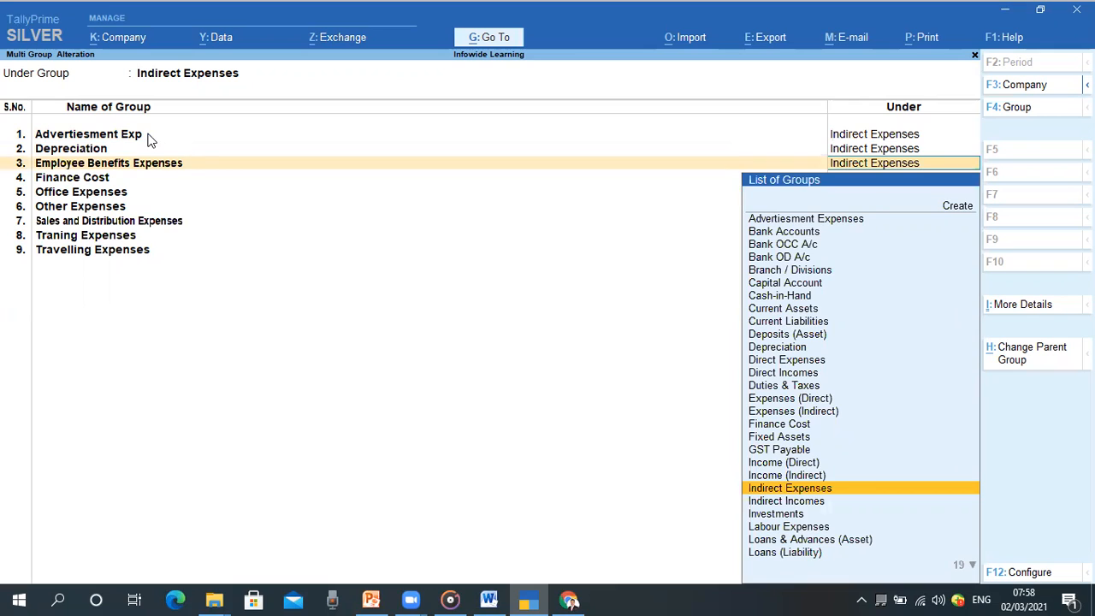
key(BackSpace)
key(End)
key(BackSpace)
key(BackSpace)
key(BackSpace)
key(BackSpace)
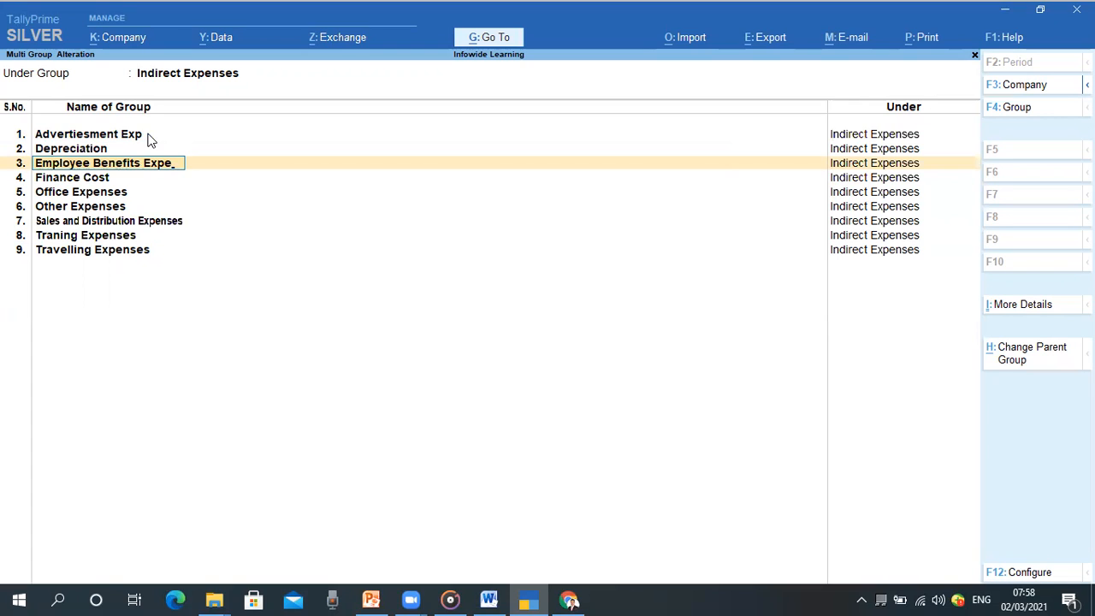
key(BackSpace)
key(Return)
Set the parent group of Employee Benefits Exp to Indirect Incomes.
text(In)
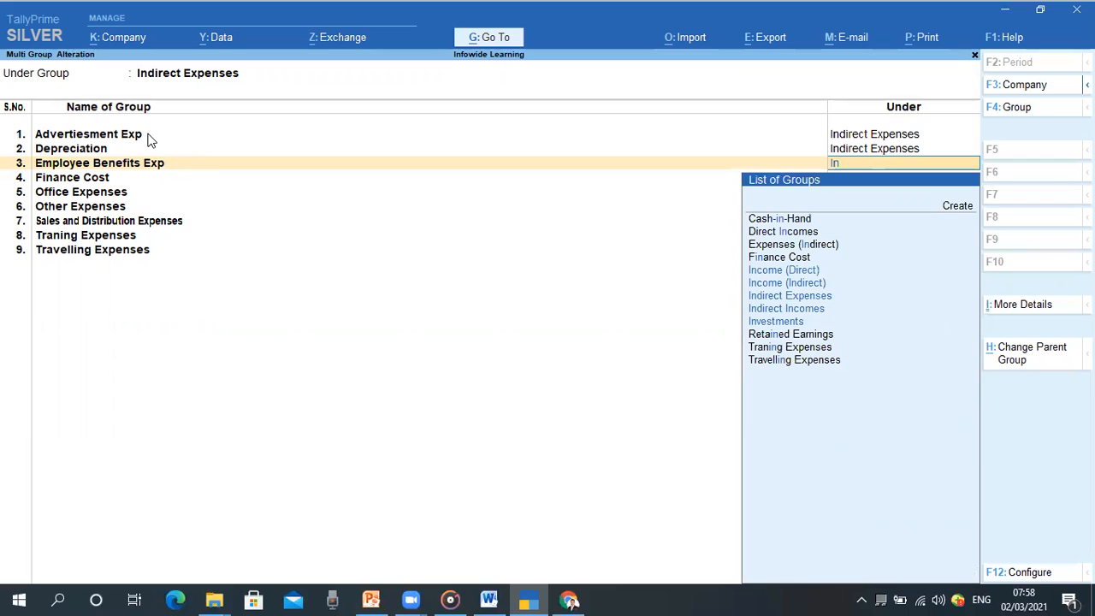
key(Down)
key(Down)
key(Down)
key(Down)
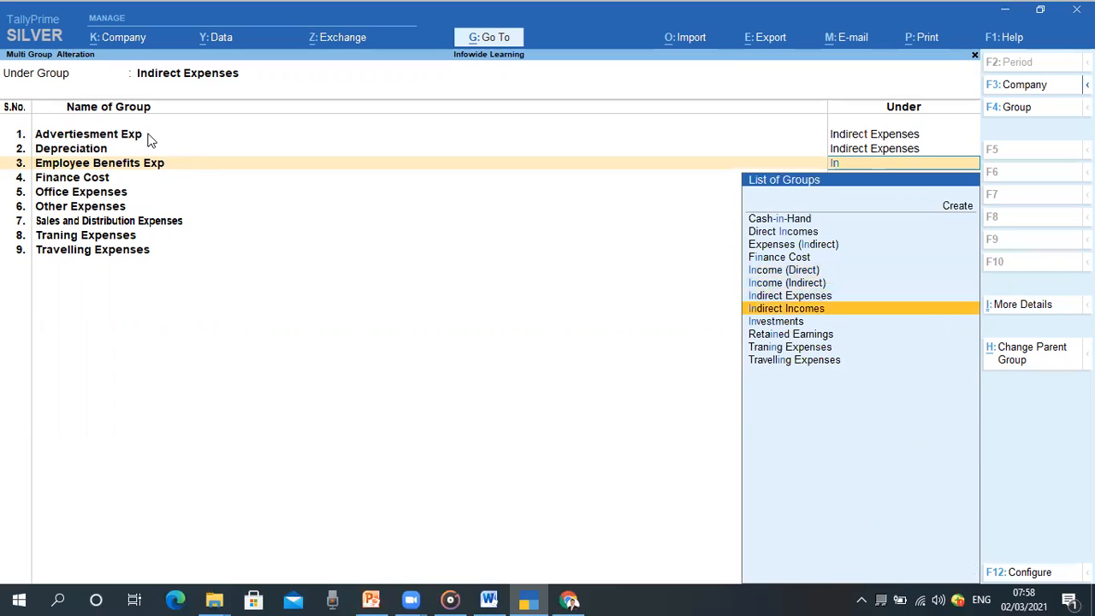
key(Return)
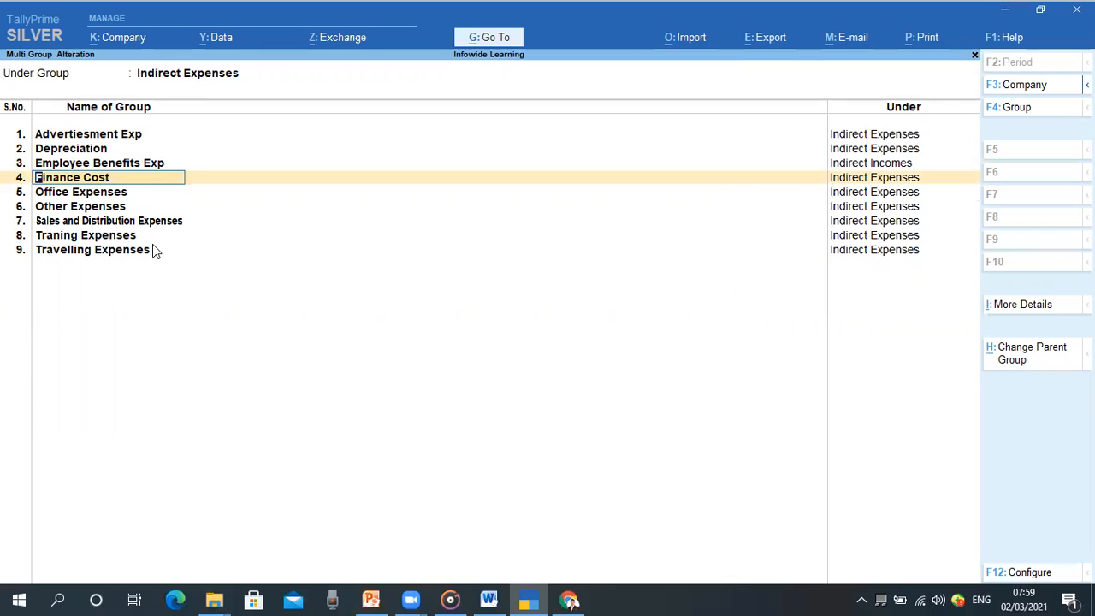
Set the parent group of Employee Benefits Exp back to Indirect Expenses.
key(Up)
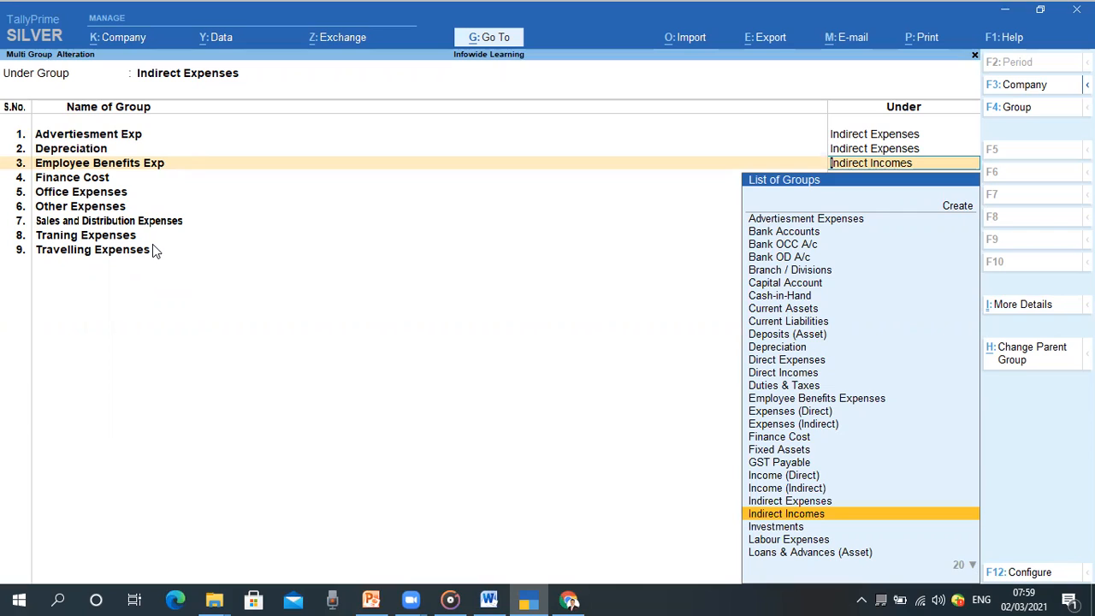
key(Up)
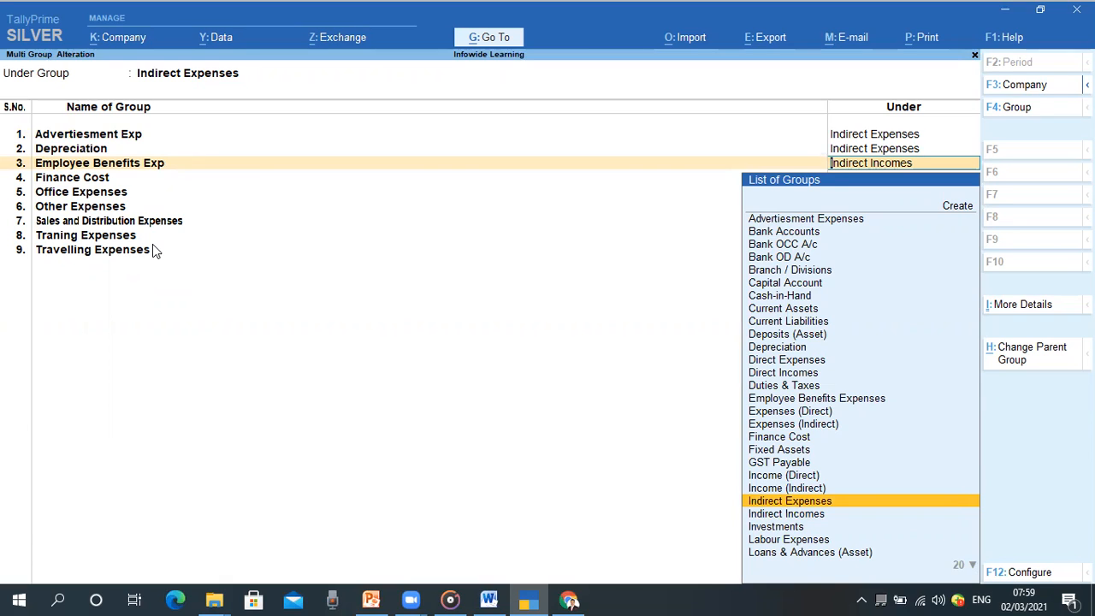
text(i)
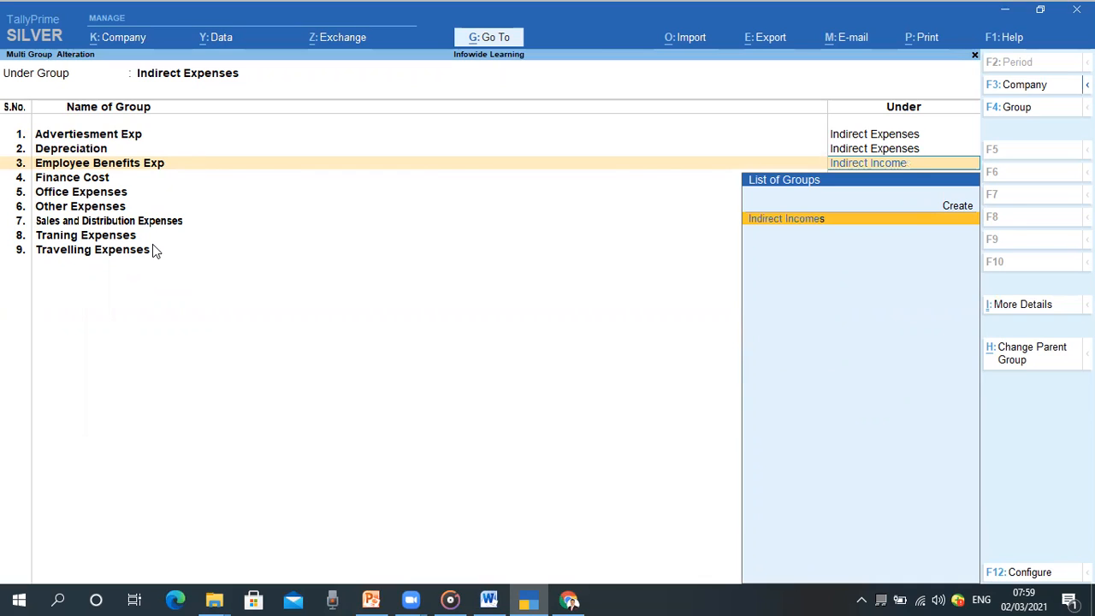
key(BackSpace)
key(BackSpace)
key(BackSpace)
key(BackSpace)
key(BackSpace)
key(BackSpace)
key(BackSpace)
key(Down)
key(Down)
key(Up)
key(Return)
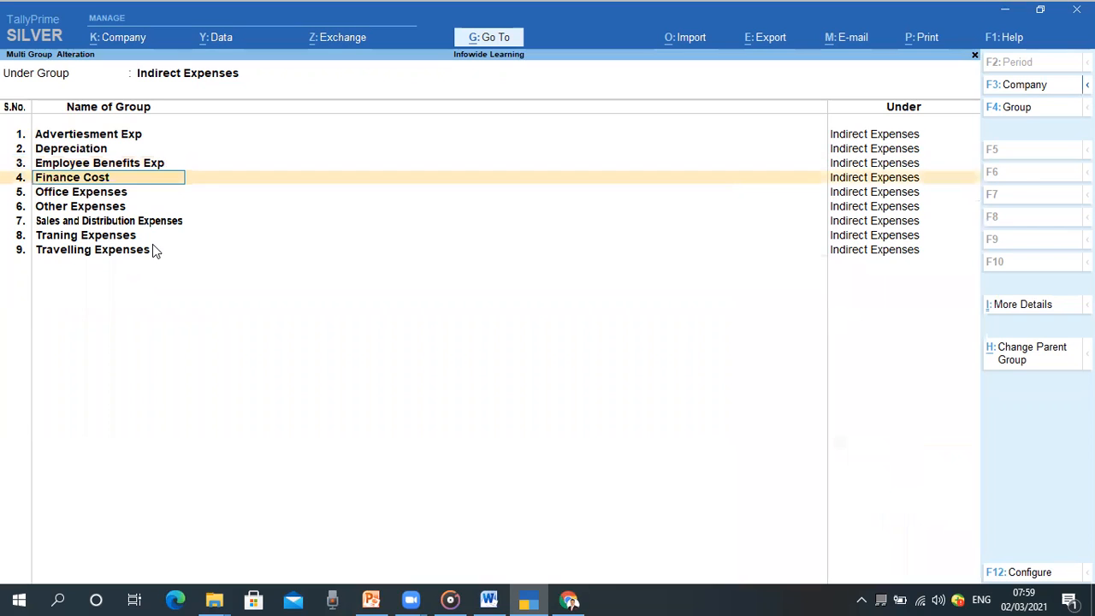
Keep the names and parents of the remaining groups from Finance Cost onward and save the multi-group alteration.
key(Return)
key(Return)
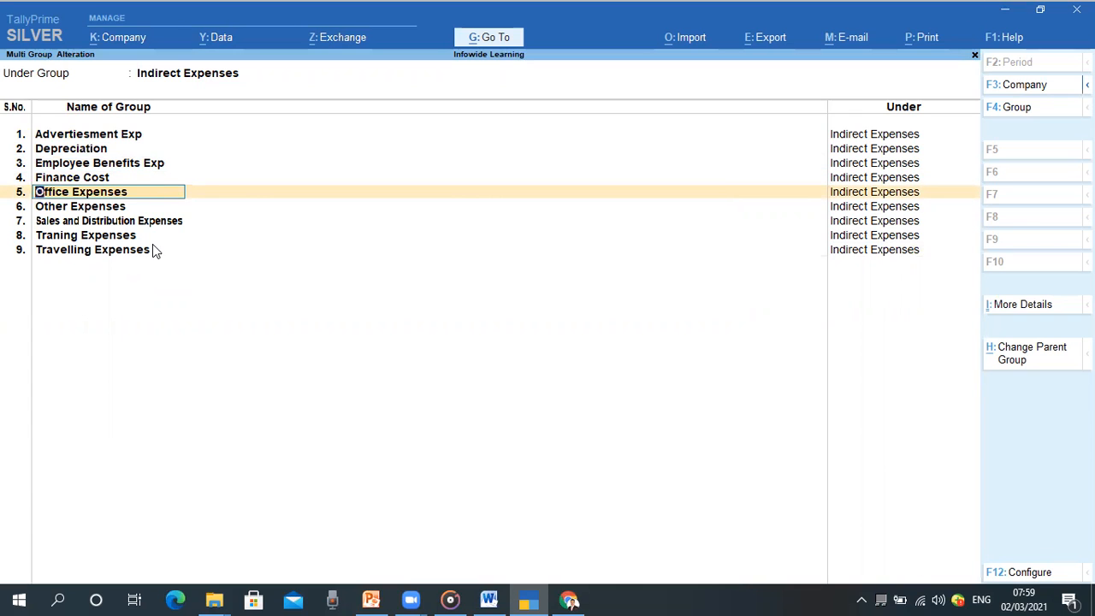
key(Return)
key(Return)
key(Return)
key(Return)
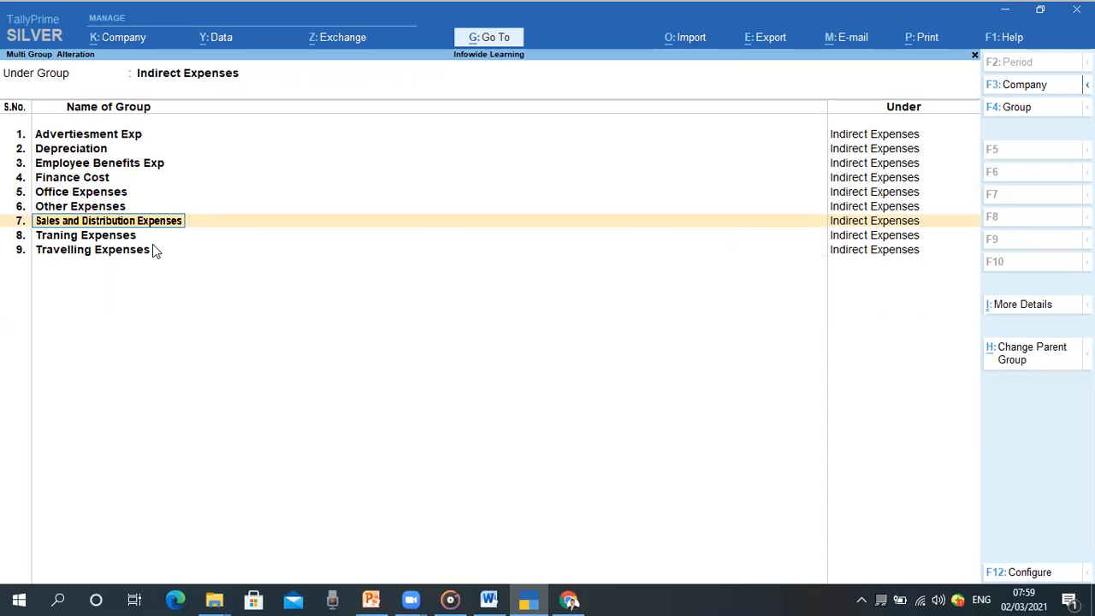
key(ctrl)
key(ctrl+g)
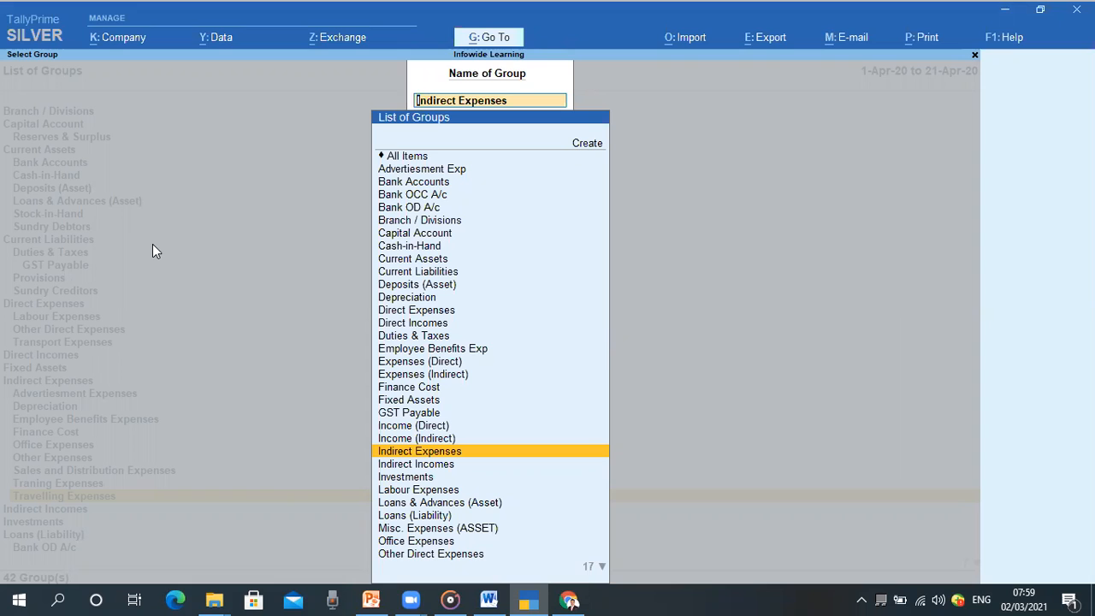
Return to the List of Groups and check the Advertiesment Exp and Employee Benefits Exp names under Indirect Expenses.
key(BackSpace)
key(Return)
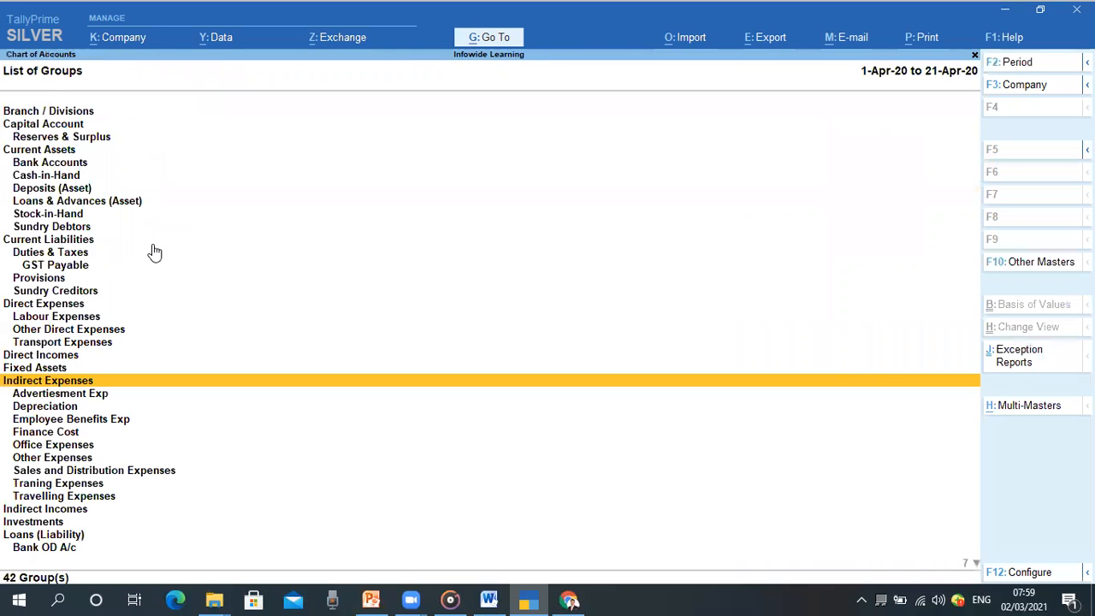
key(Down)
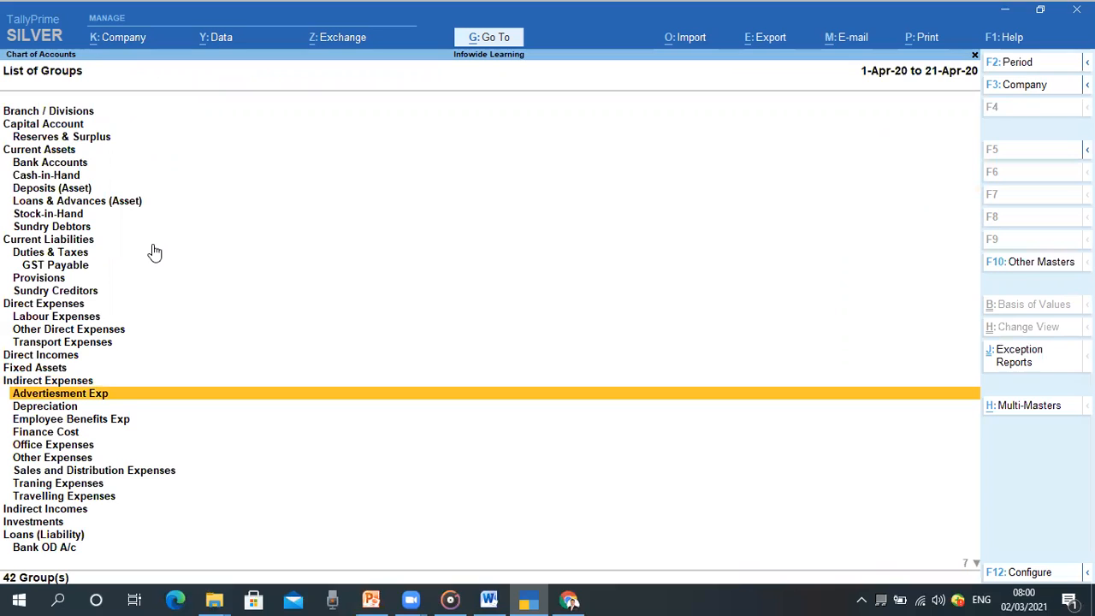
key(Down)
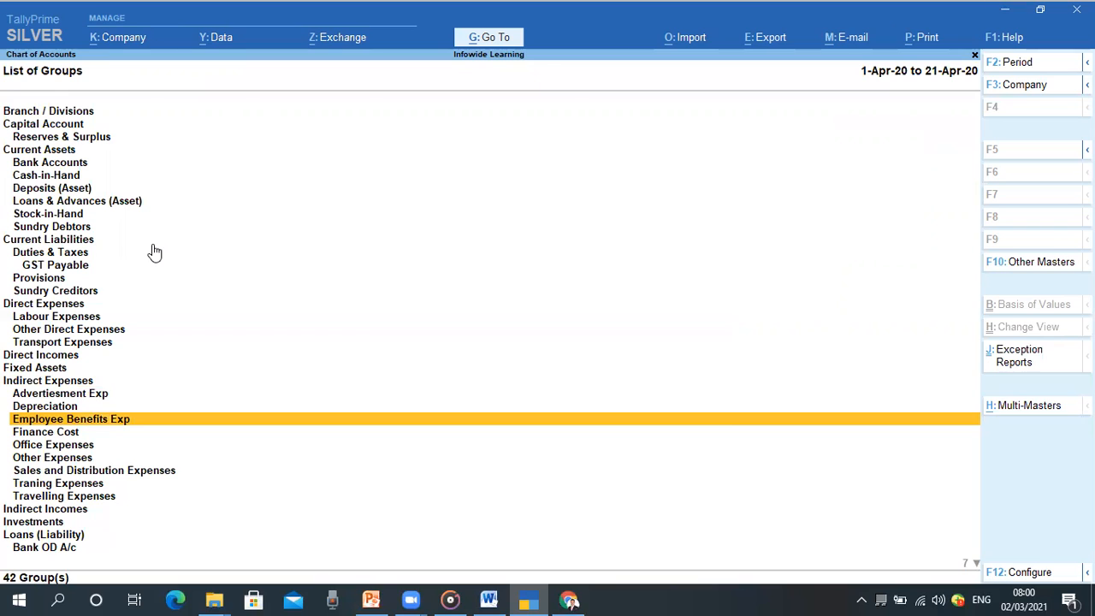
Leave the Chart of Accounts and return to the Gateway of Tally without quitting the program.
key(Escape)
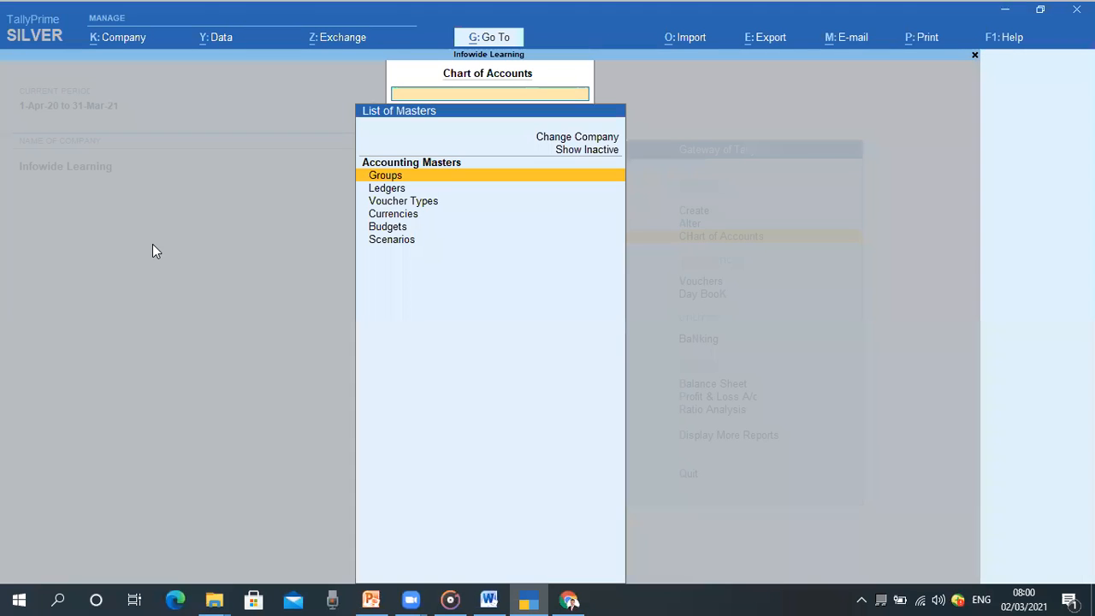
key(Escape)
key(Escape)
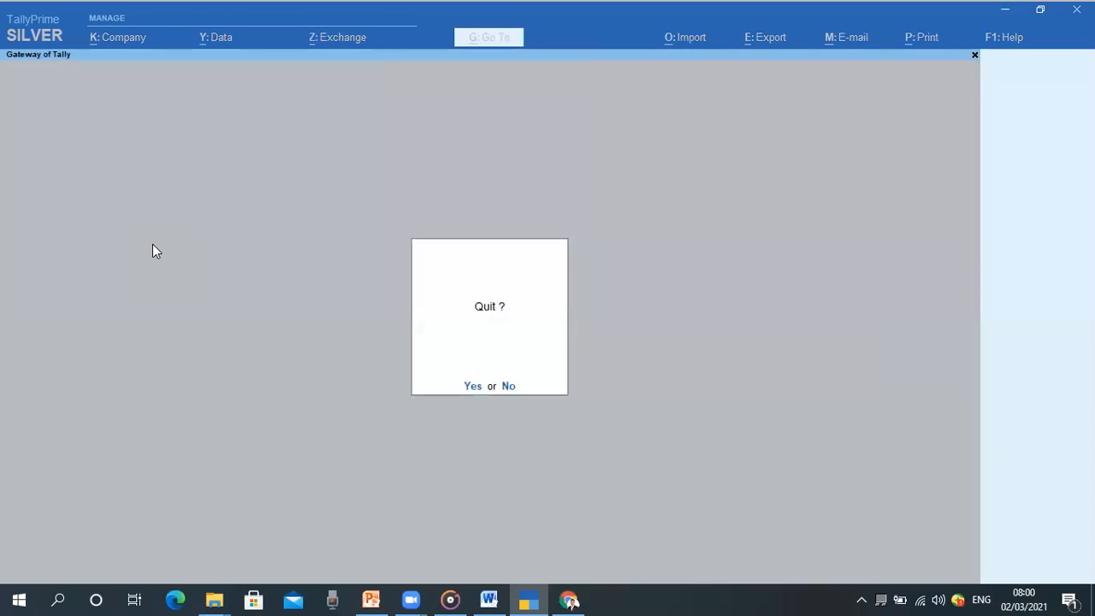
key(Escape)
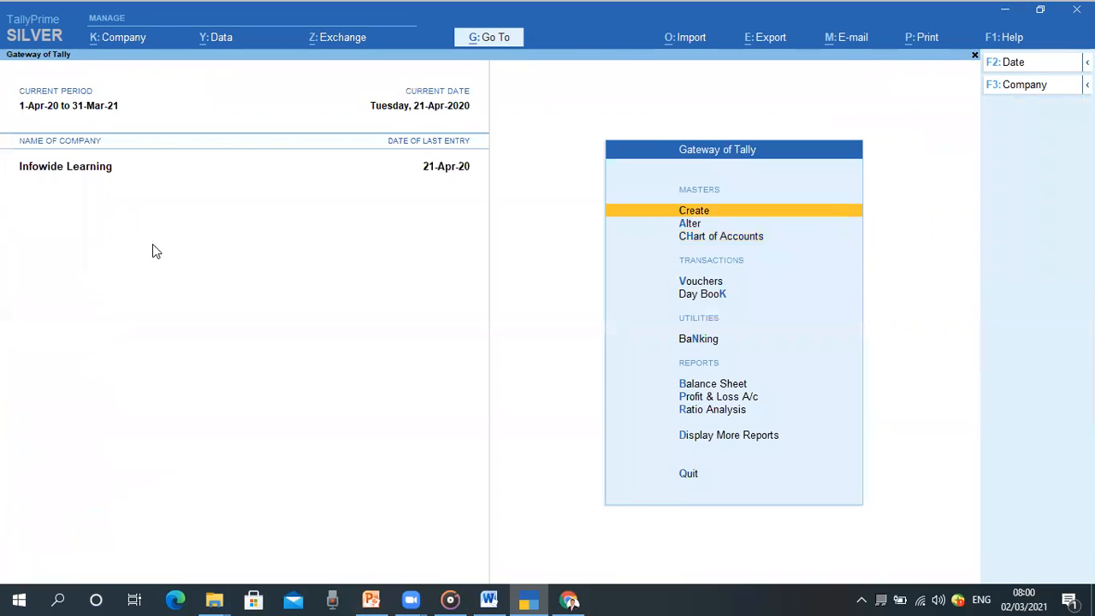